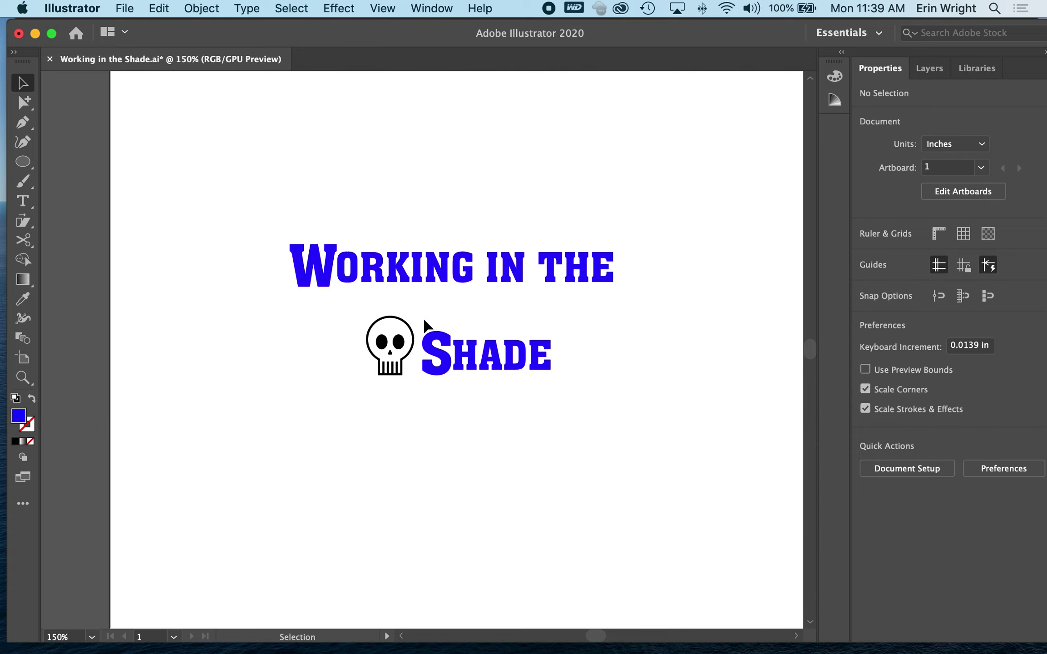
- Marquee-select the outlined Shade compound path in Illustrator and copy it
left_click_drag(425, 321, 577, 396)
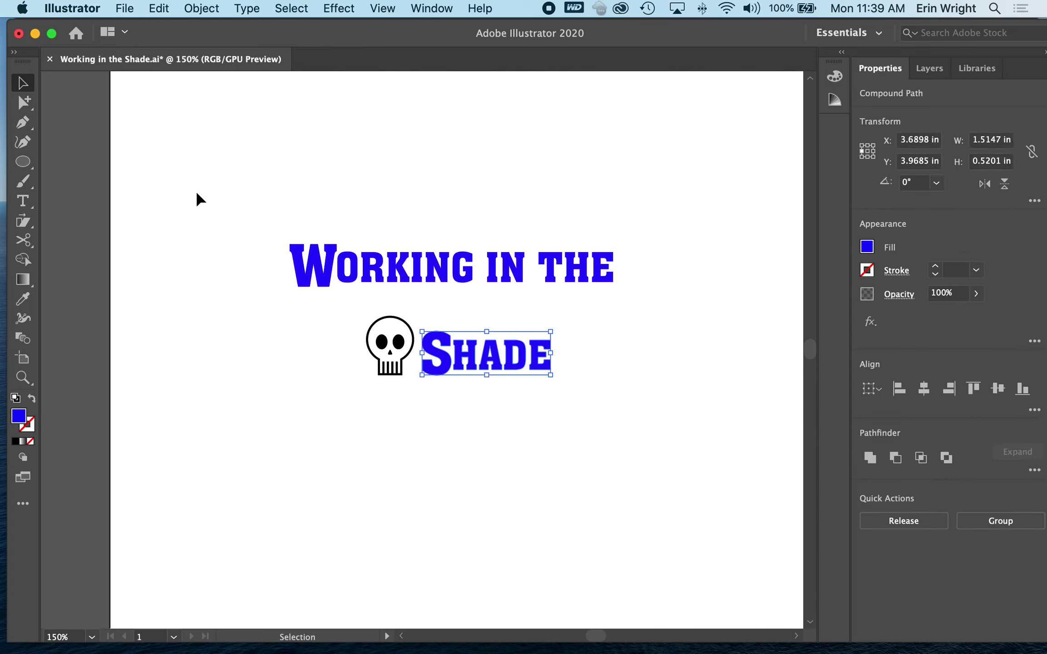
left_click(156, 9)
left_click(174, 82)
- Paste the copied Shade lettering into the mural photo as pixels
key("super+Tab")
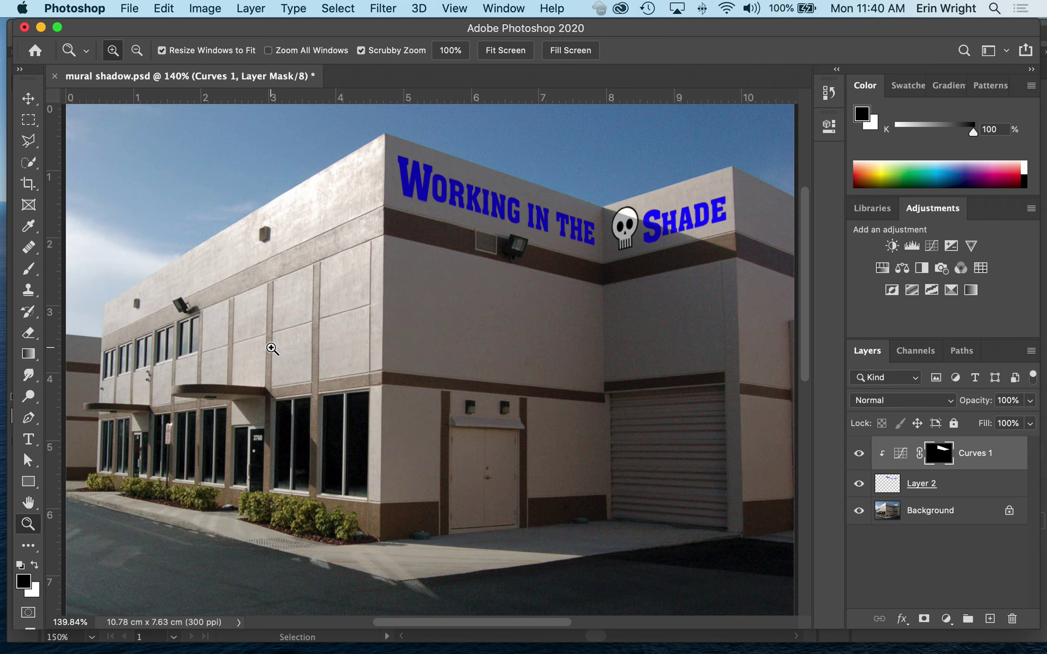
left_click(163, 10)
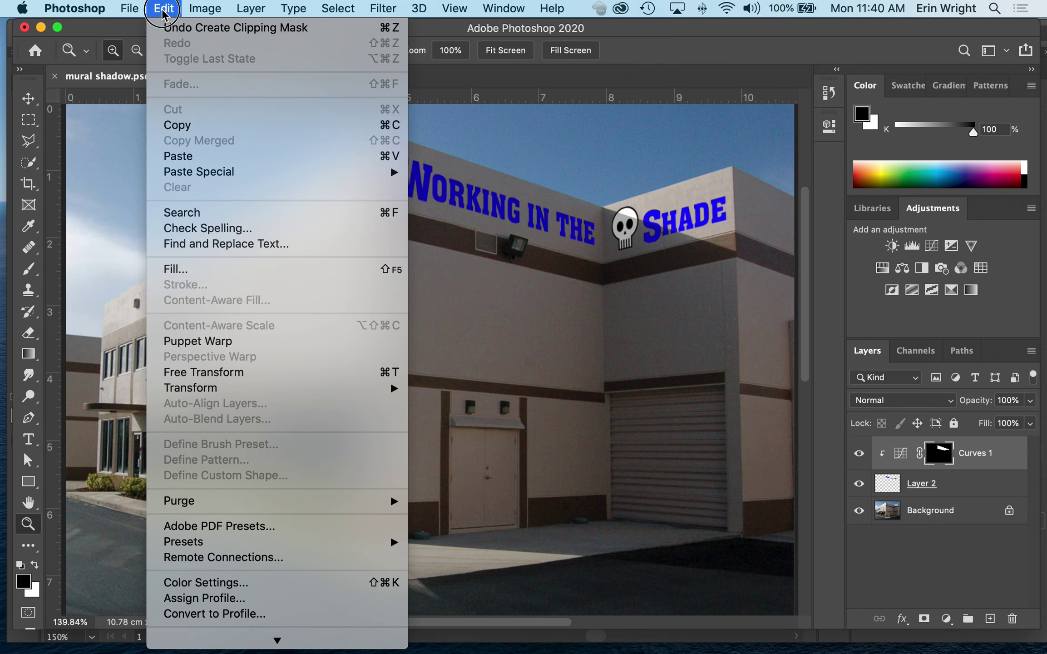
left_click(174, 157)
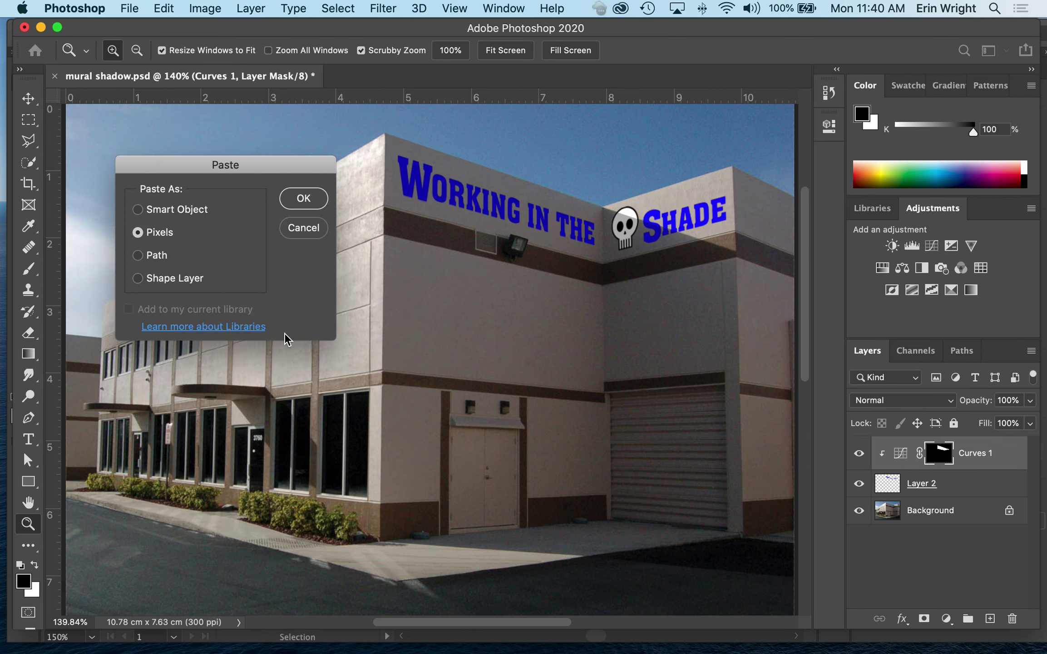
left_click(293, 204)
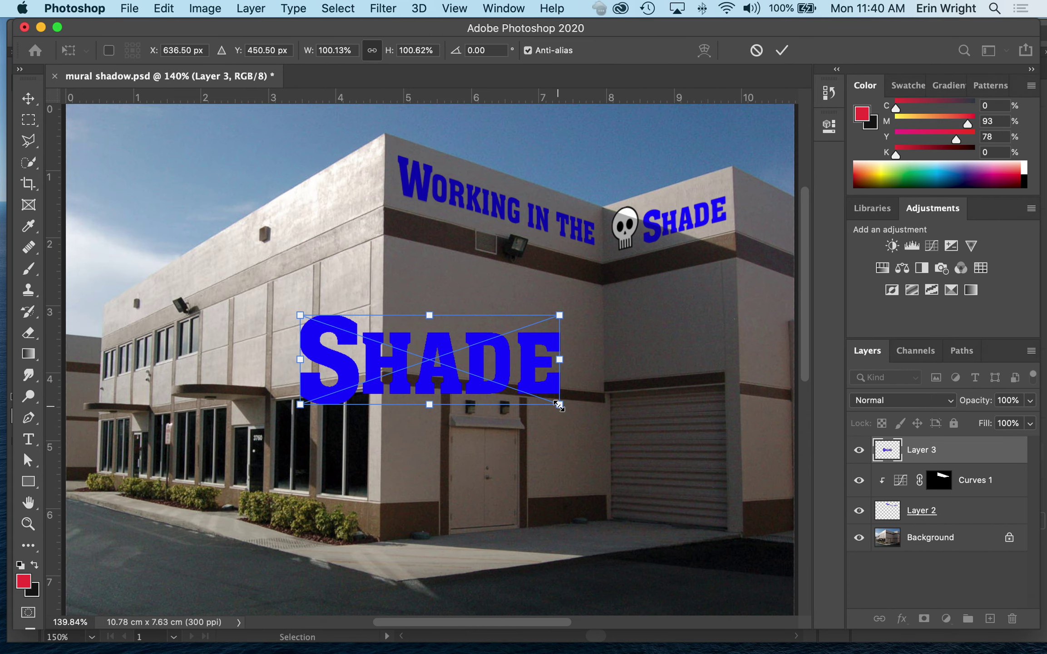
- Scale the SHADE lettering down and place it above the left awning
left_click_drag(559, 404, 496, 391)
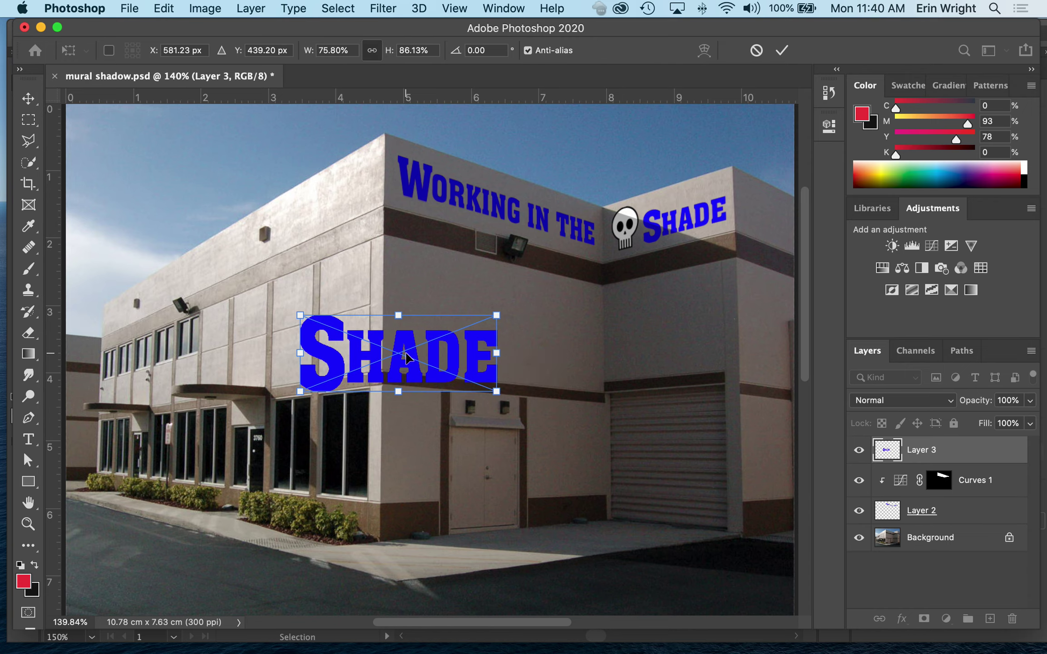
left_click_drag(419, 367, 286, 367)
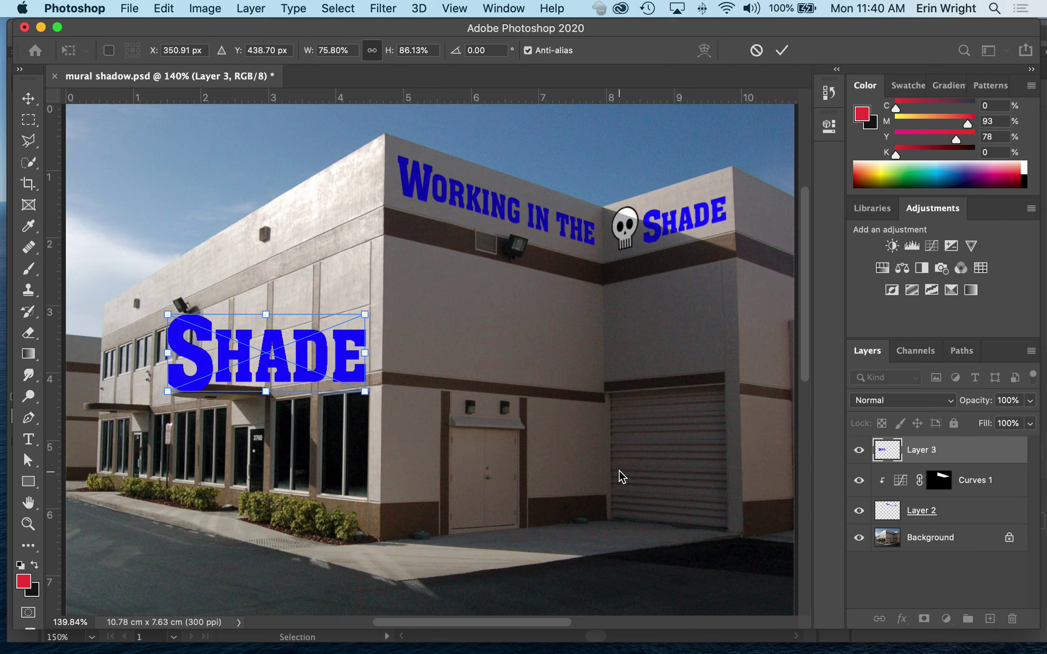
key("Return")
key("z")
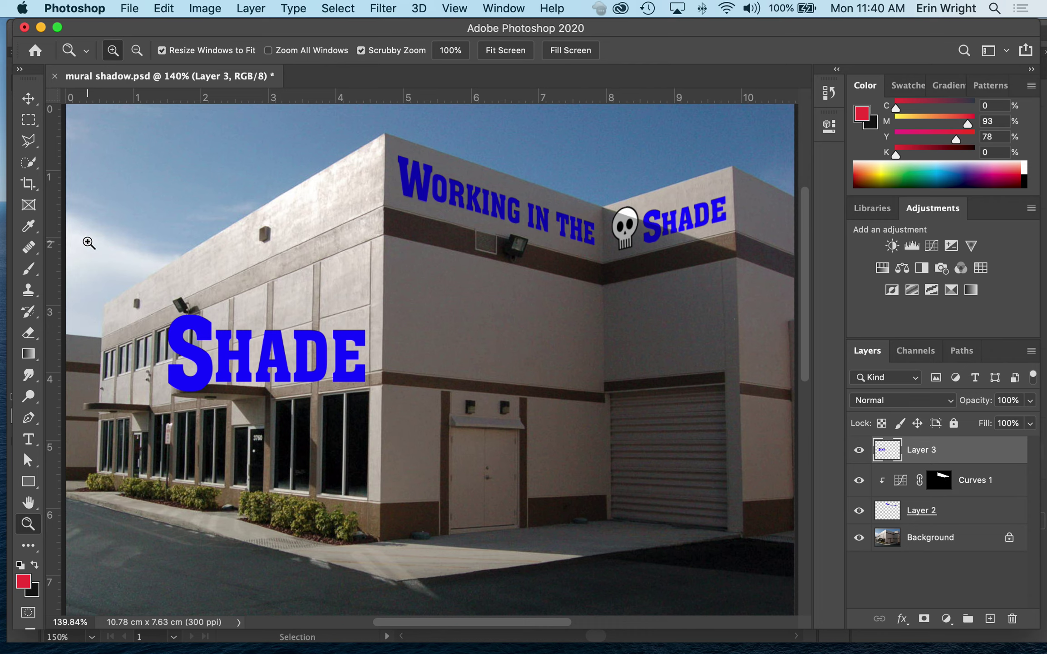
- Draw a rectangular selection around SHADE and cut it to the clipboard
left_click(25, 122)
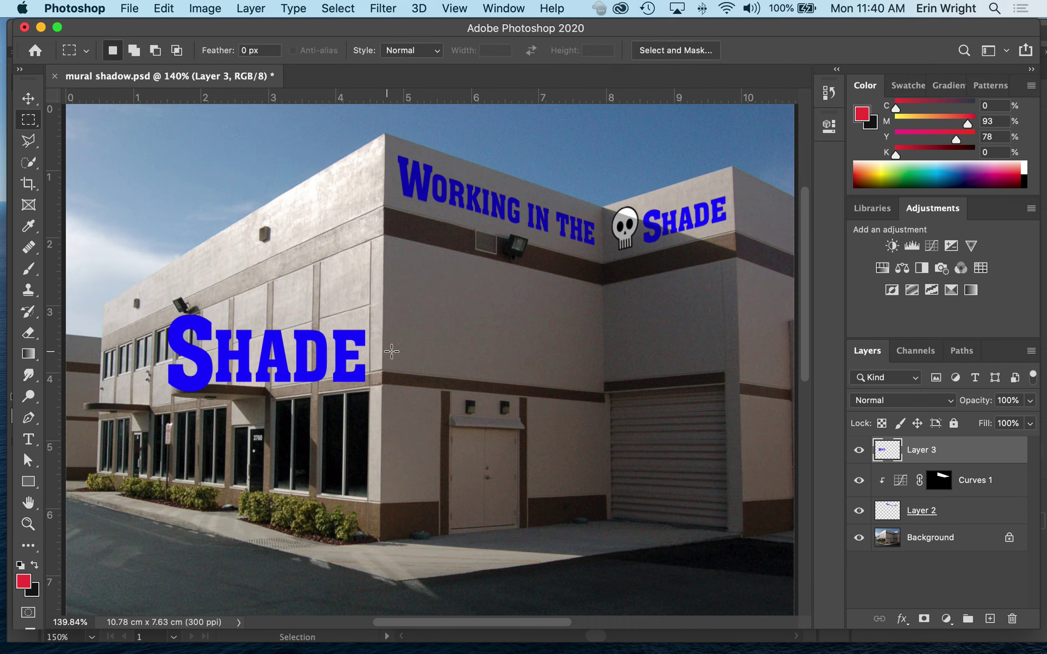
left_click_drag(137, 298, 399, 414)
left_click(178, 9)
left_click(192, 114)
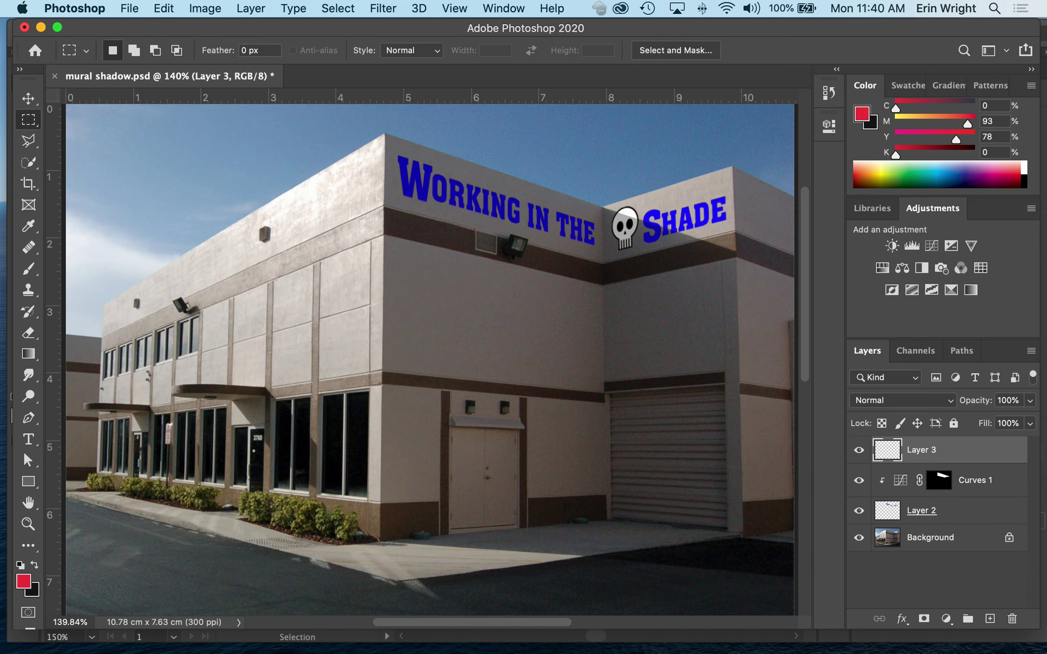
- Open Vanishing Point and discard a trial plane pulled off the sign plane
left_click(383, 9)
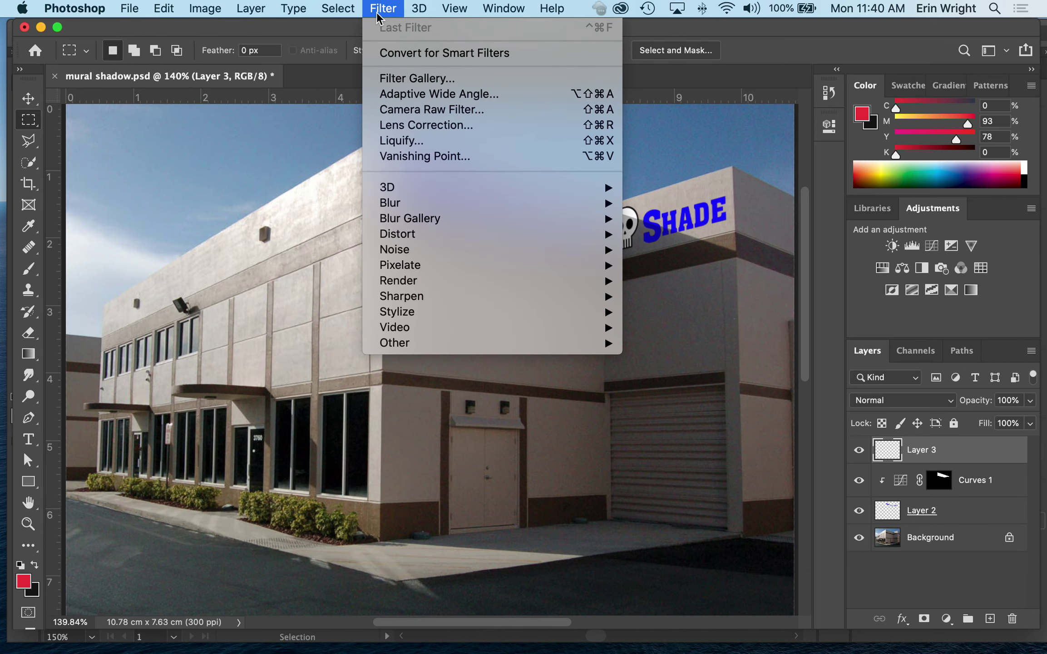
left_click(428, 159)
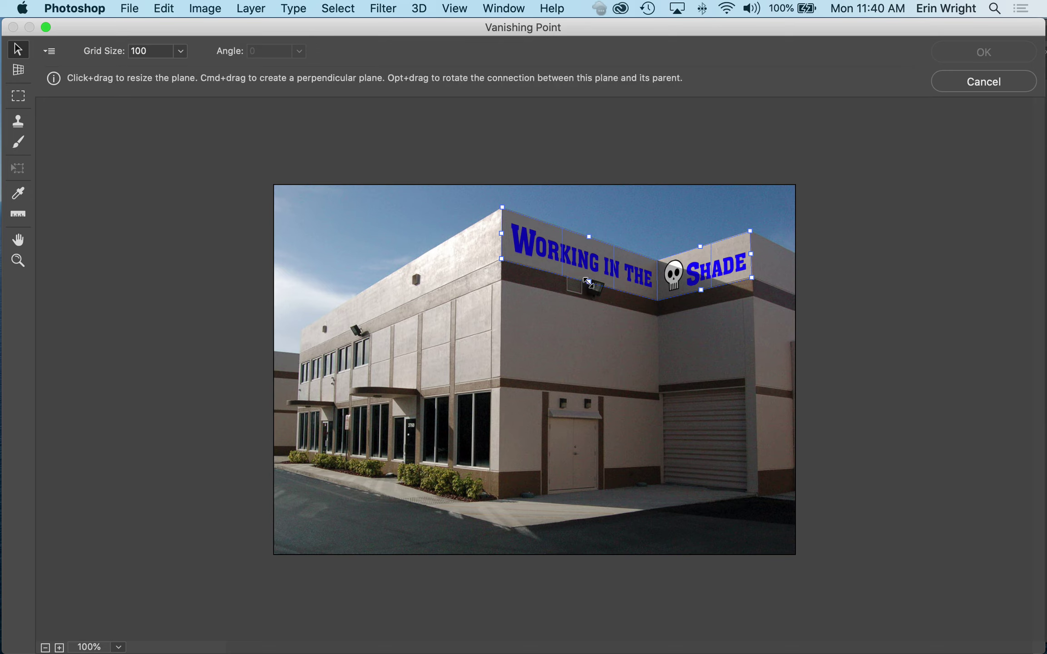
left_click(503, 233)
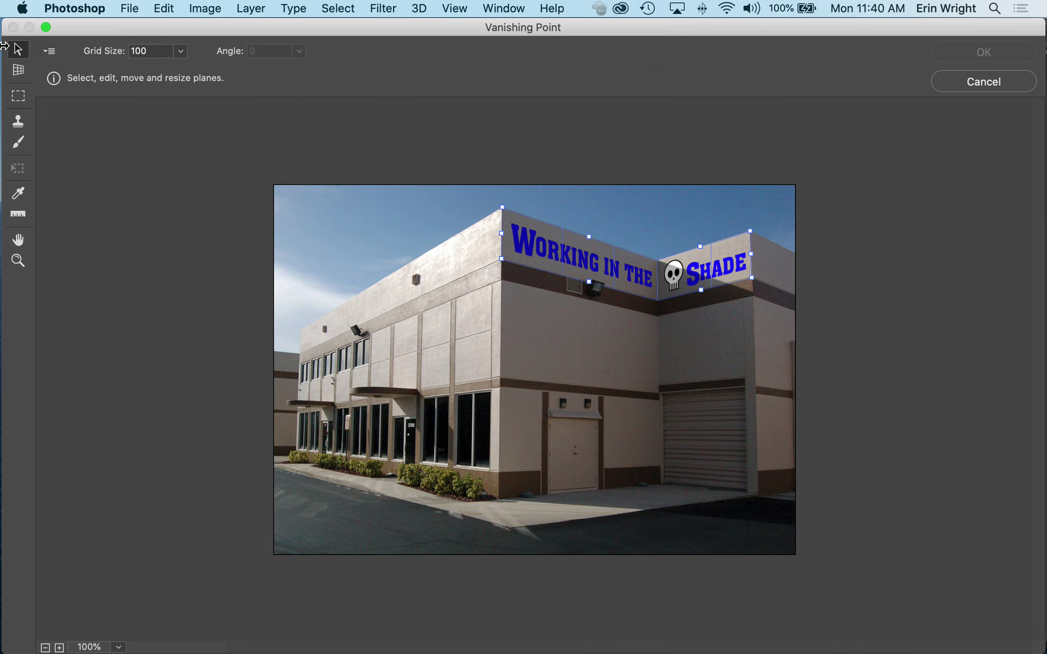
left_click(22, 76)
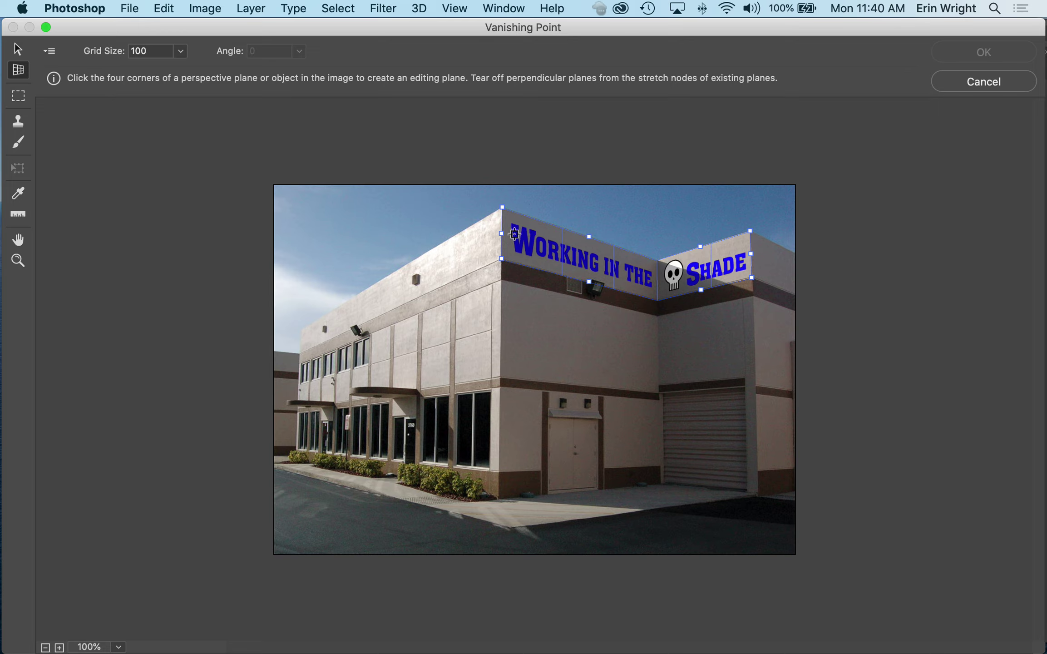
left_click_drag(502, 236, 479, 332)
key("BackSpace")
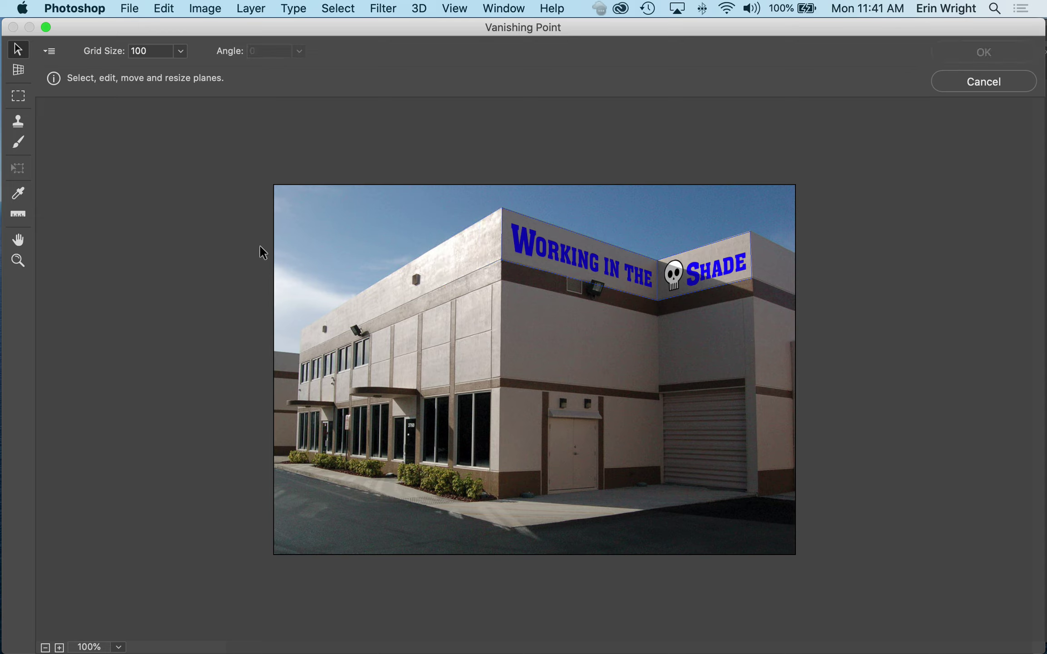
- Outline a small four-corner perspective plane on the lower wall beside the door
left_click(18, 69)
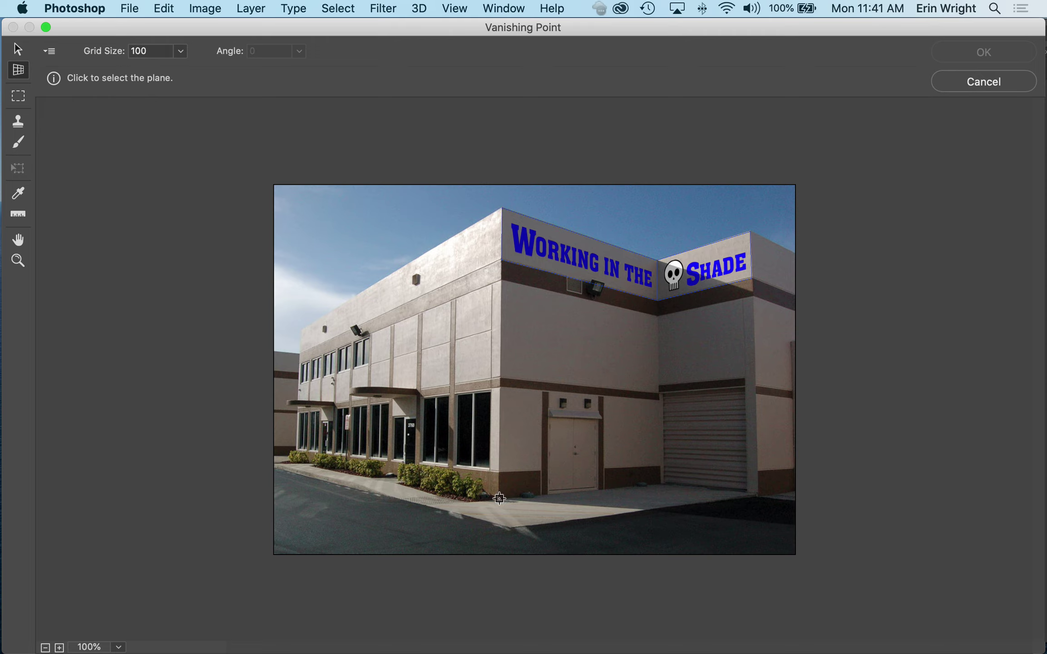
left_click(509, 462)
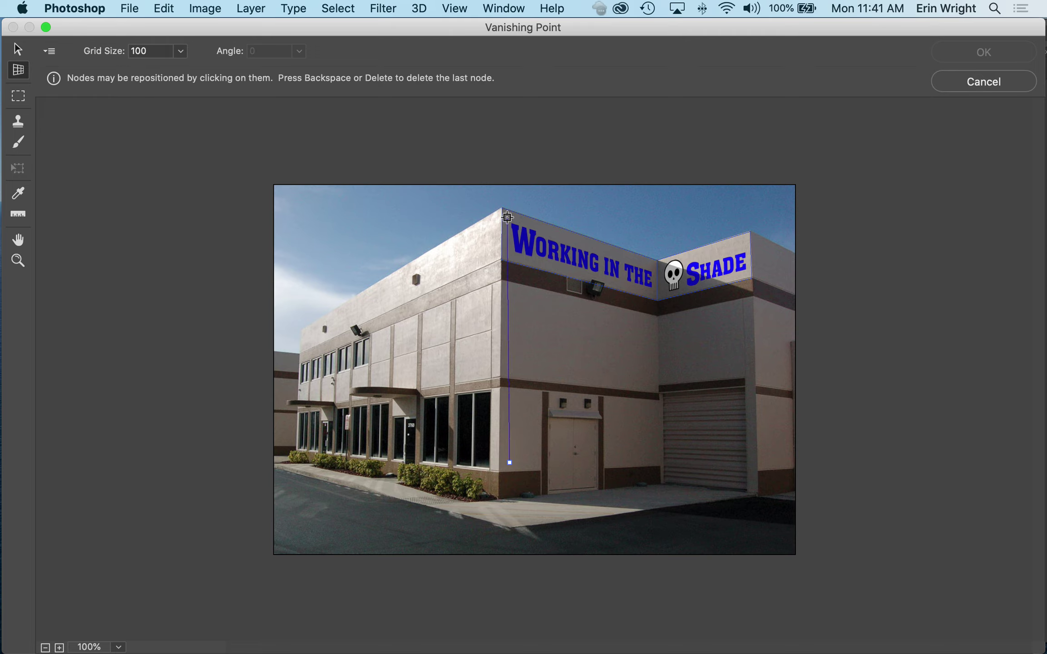
left_click(536, 447)
key("alt")
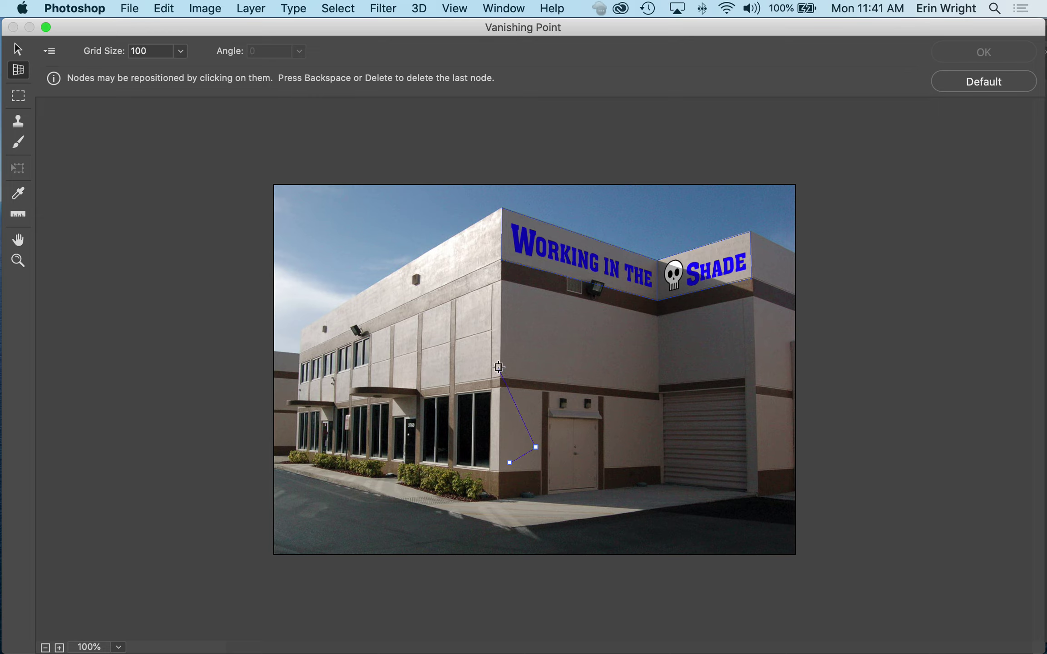
left_click(625, 457)
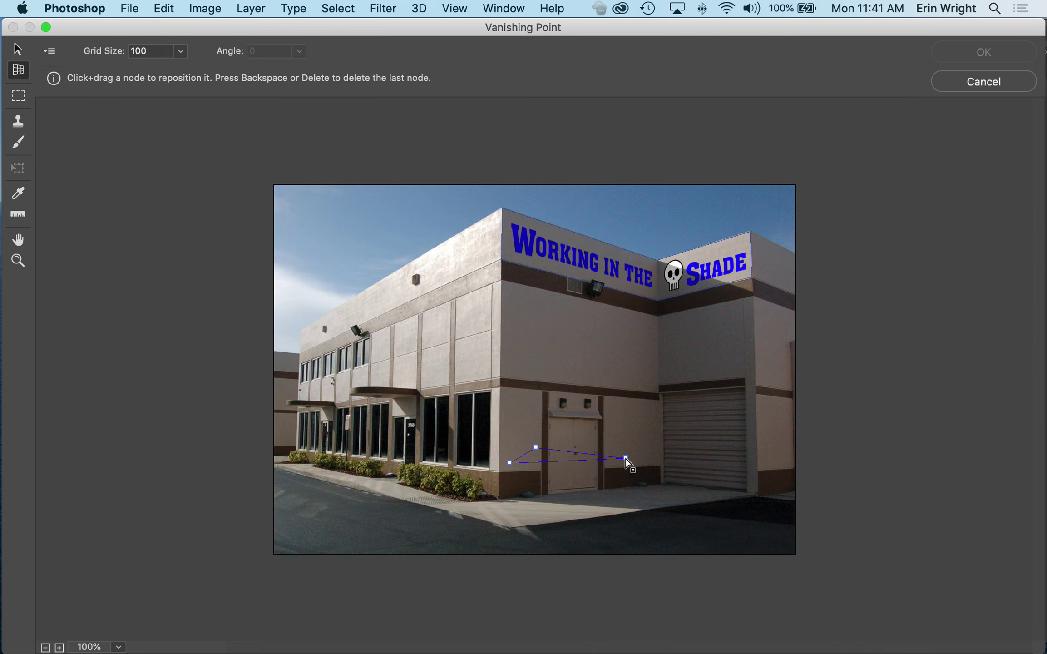
left_click(518, 482)
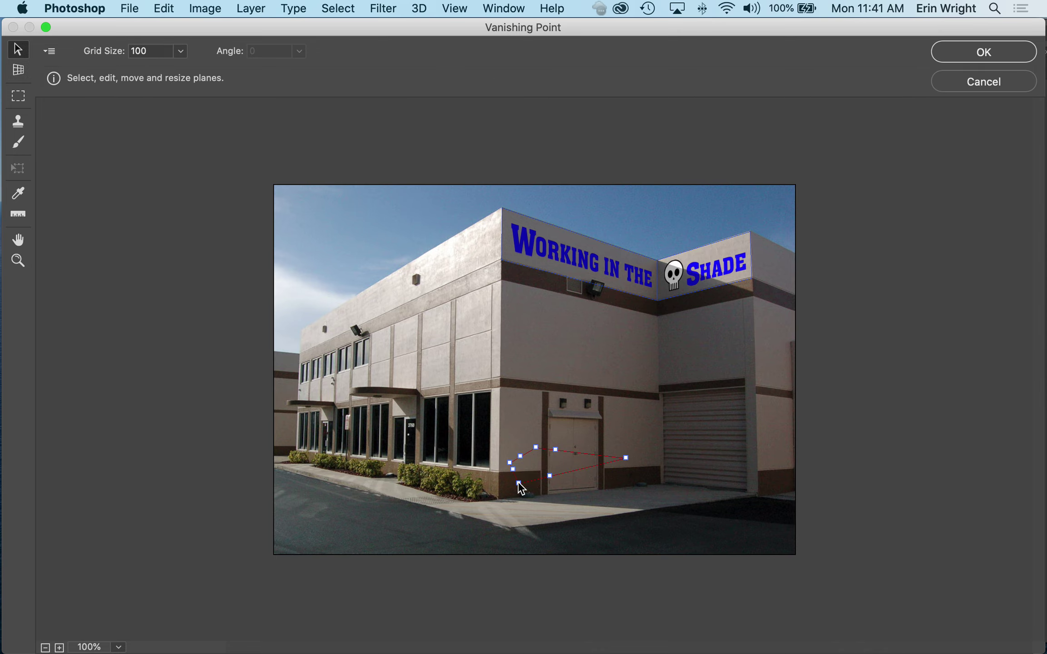
- Replace the misdrawn plane with one spanning the left wall's four corners, then zoom out
key("BackSpace")
left_click(18, 70)
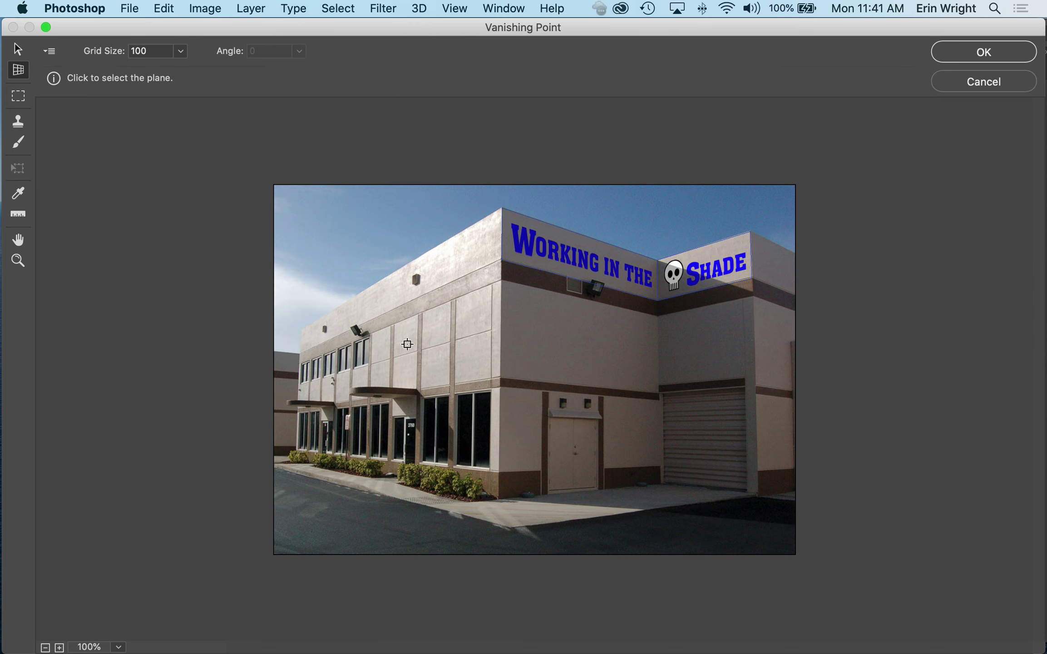
scroll(406, 344, "up", 2)
scroll(486, 306, "up", 3)
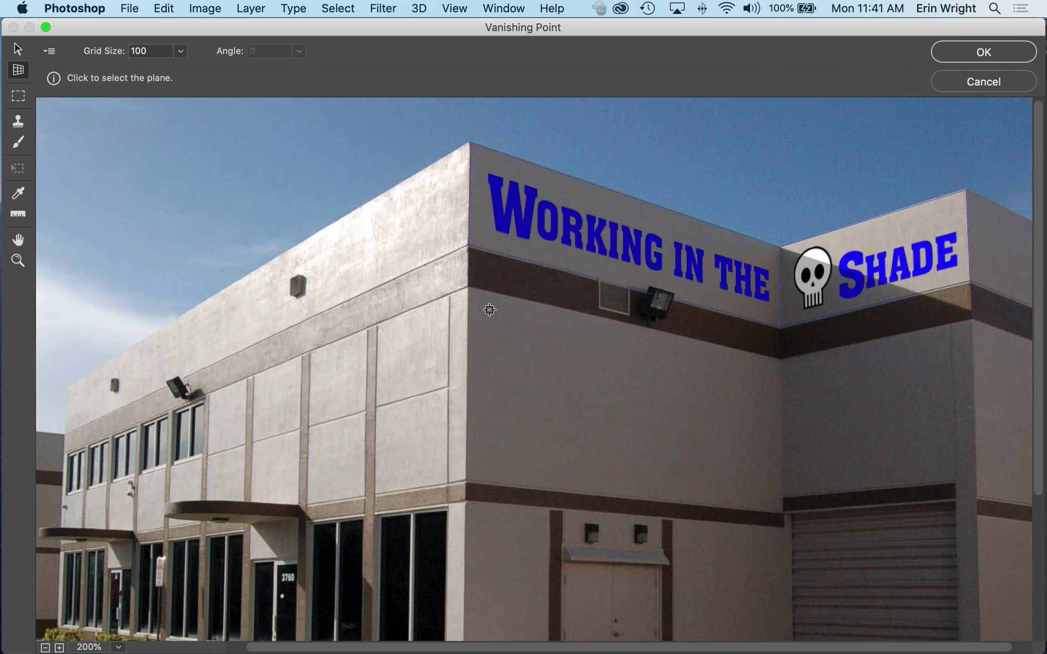
left_click(471, 141)
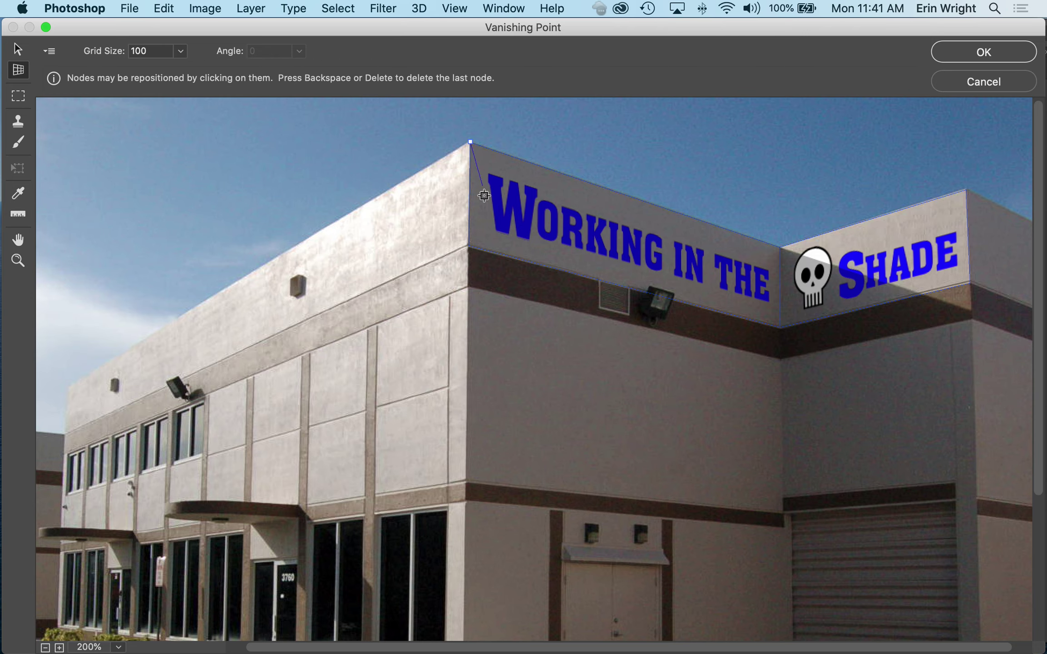
scroll(477, 459, "down", 5)
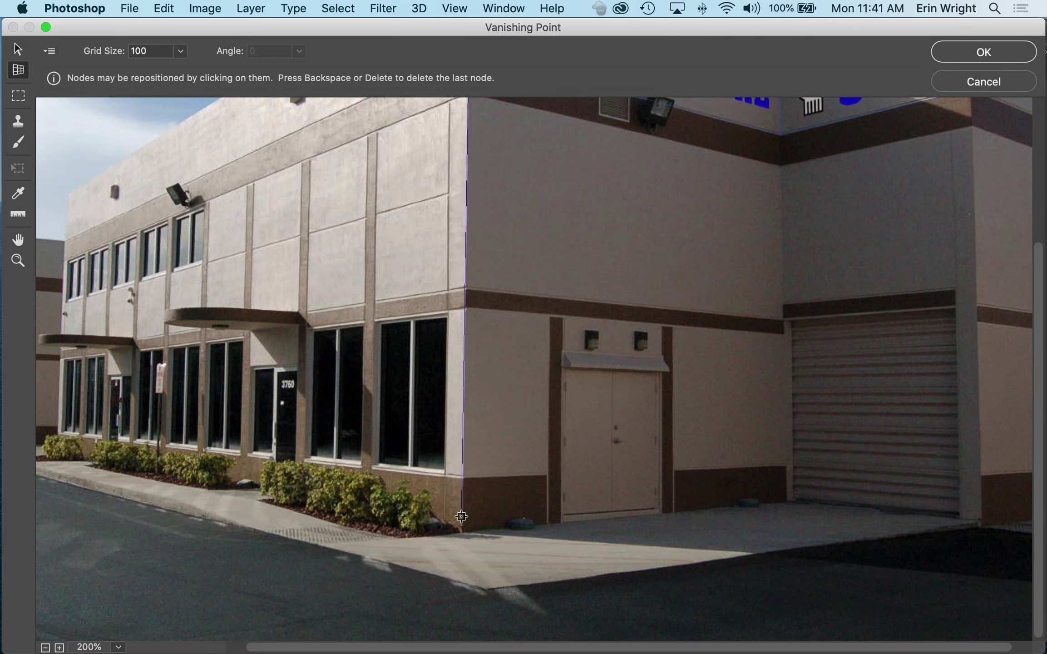
left_click(461, 532)
scroll(330, 461, "left", 2)
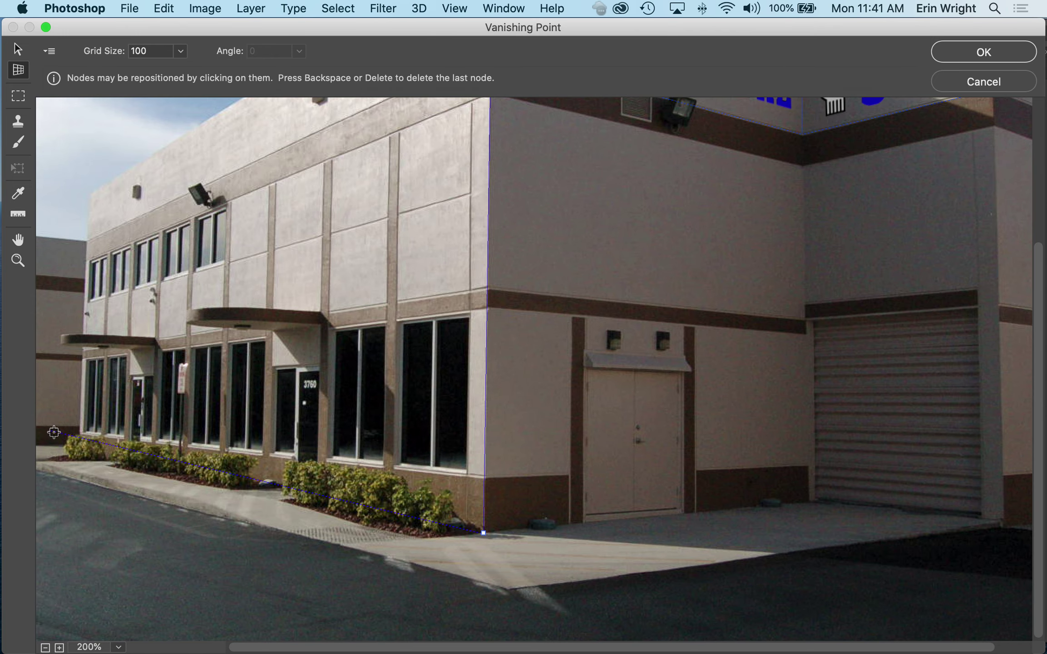
left_click(78, 453)
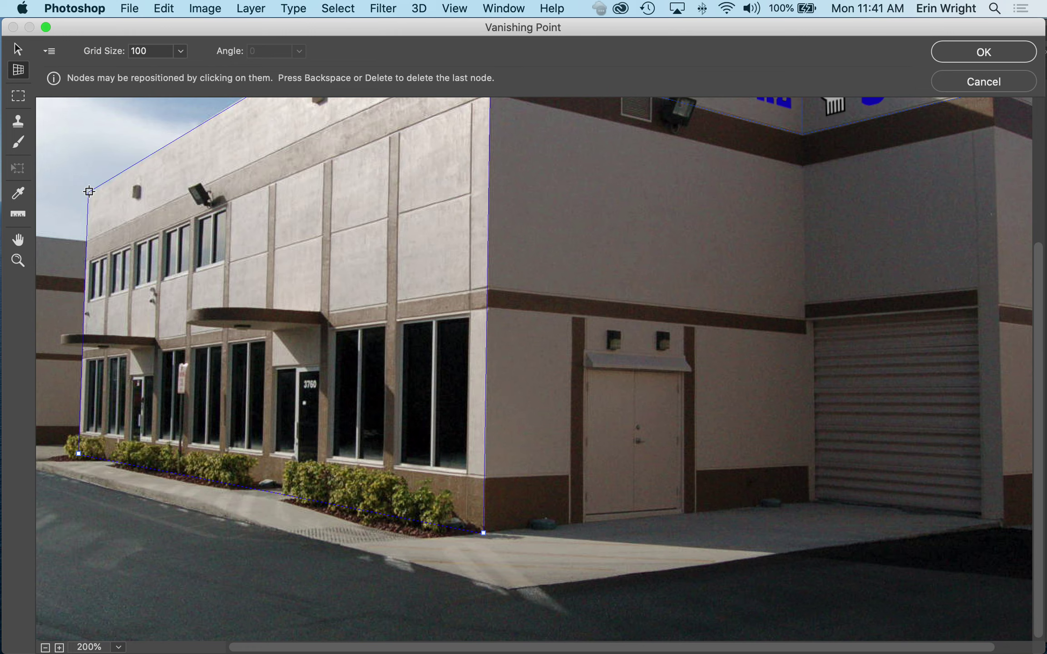
left_click(89, 192)
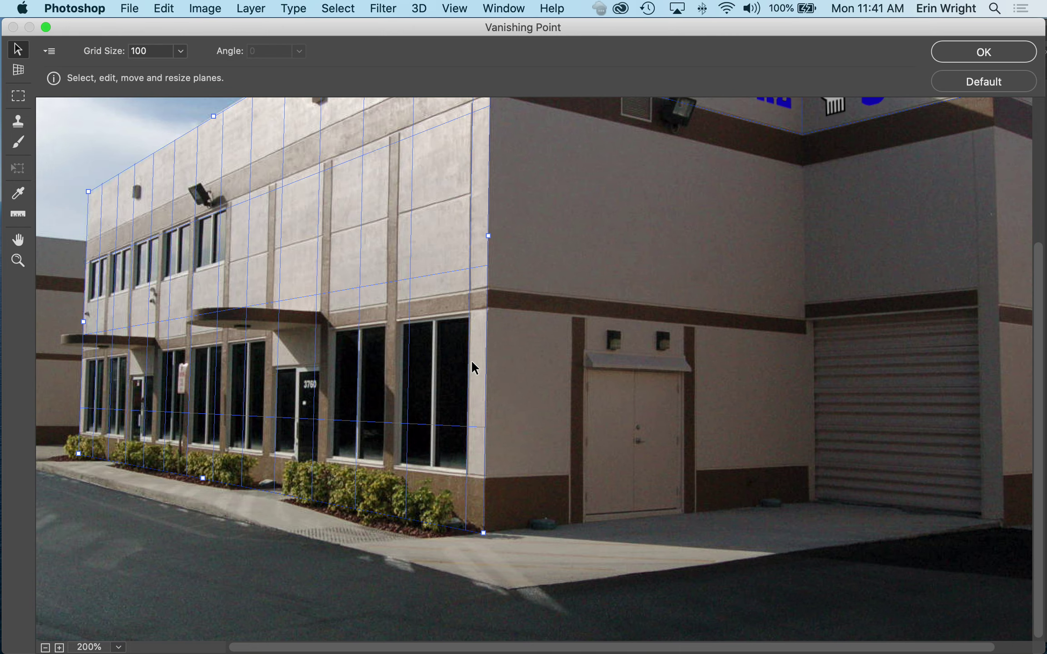
key("super+minus")
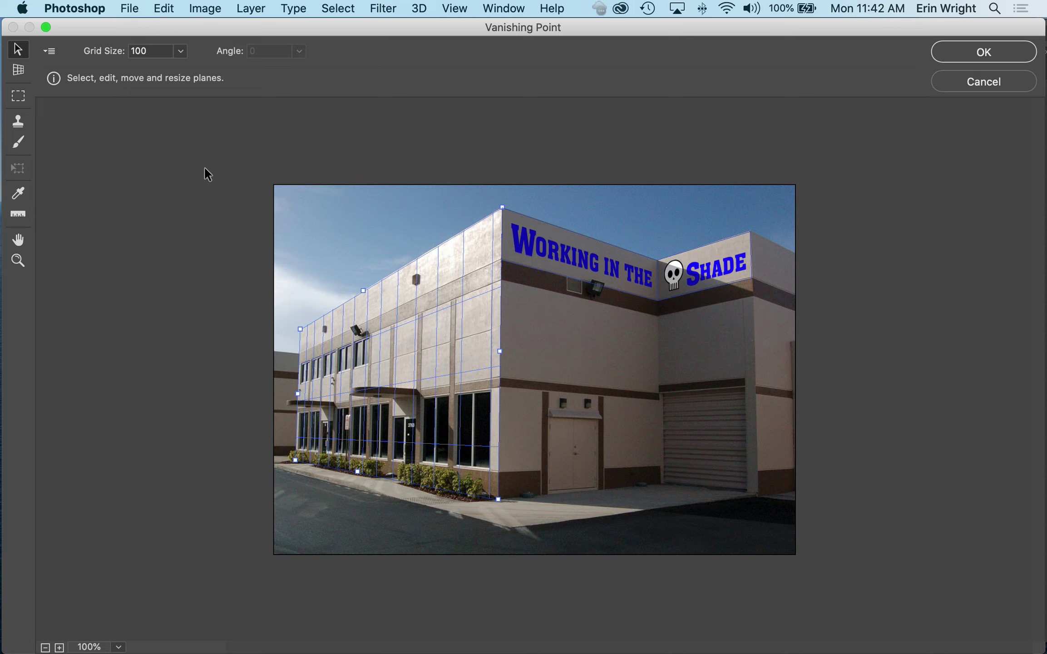
- Paste SHADE onto the left-wall plane, scale and position it above the awning, and commit
key("alt")
key("super+v")
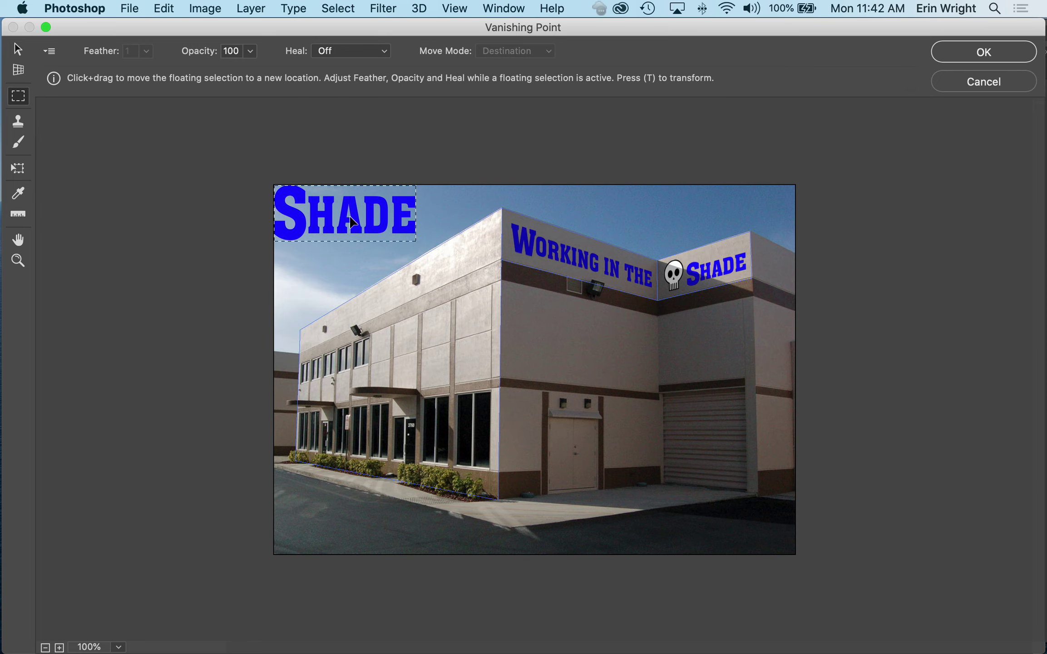
left_click_drag(352, 222, 390, 391)
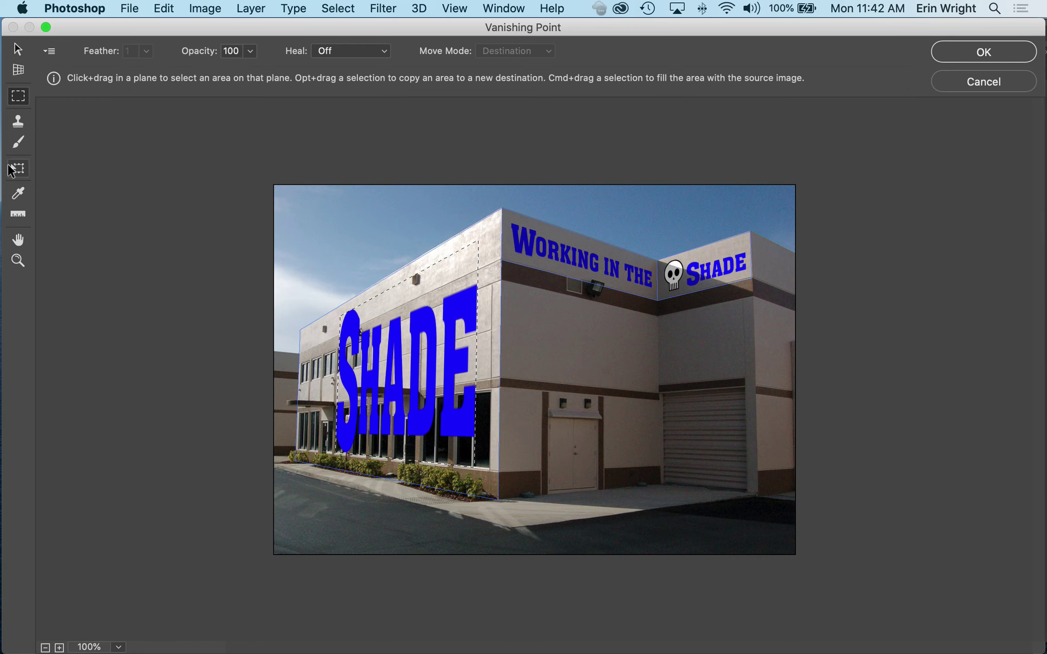
left_click(19, 173)
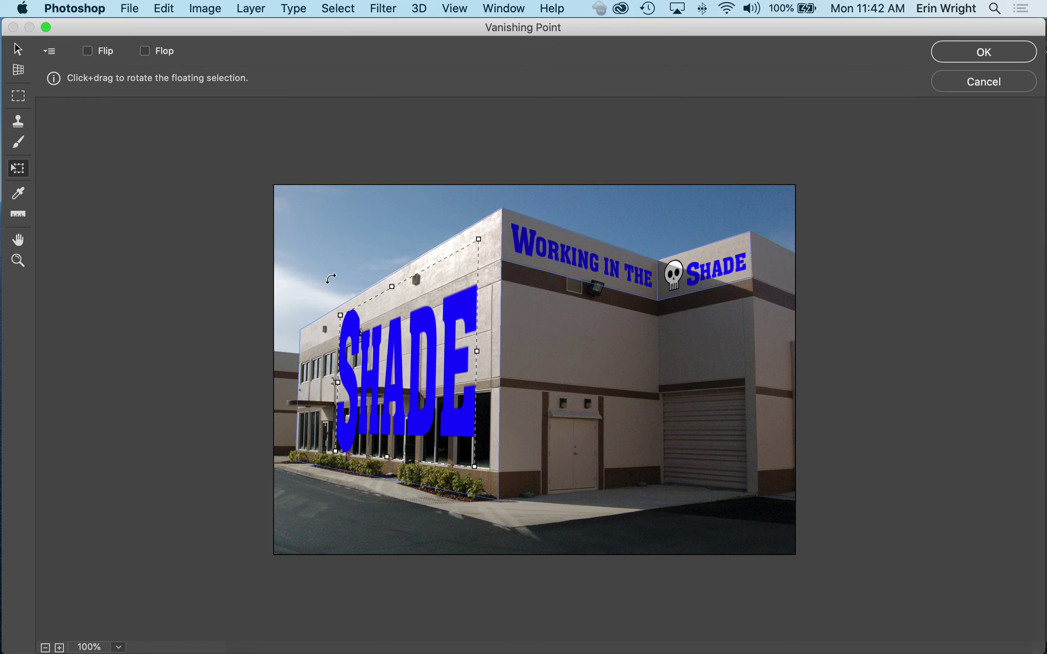
left_click_drag(339, 315, 375, 352)
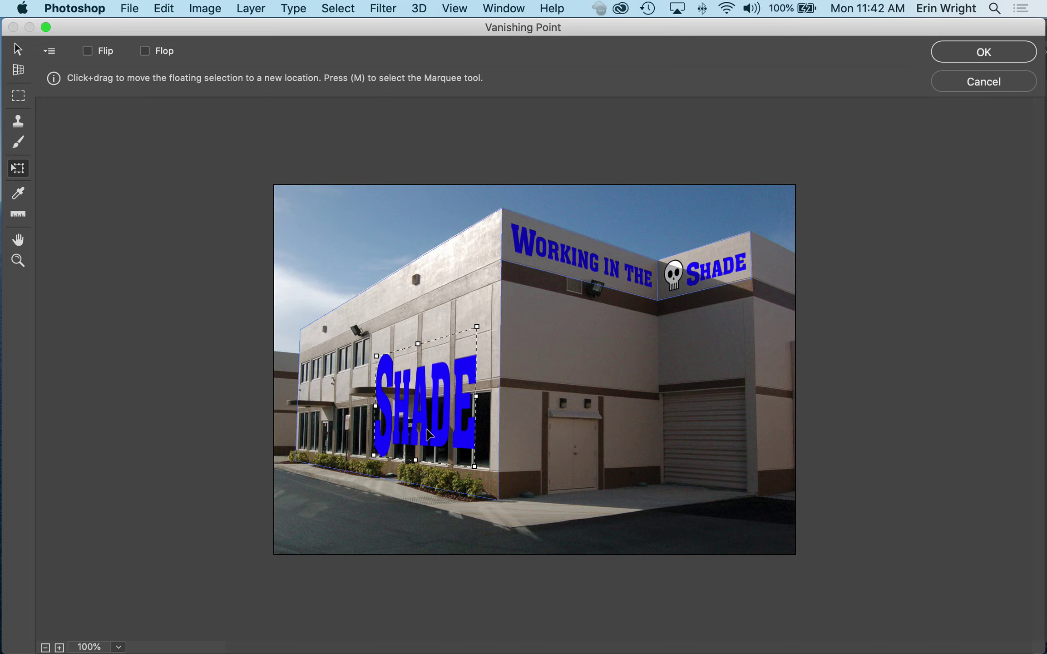
left_click_drag(429, 439, 430, 367)
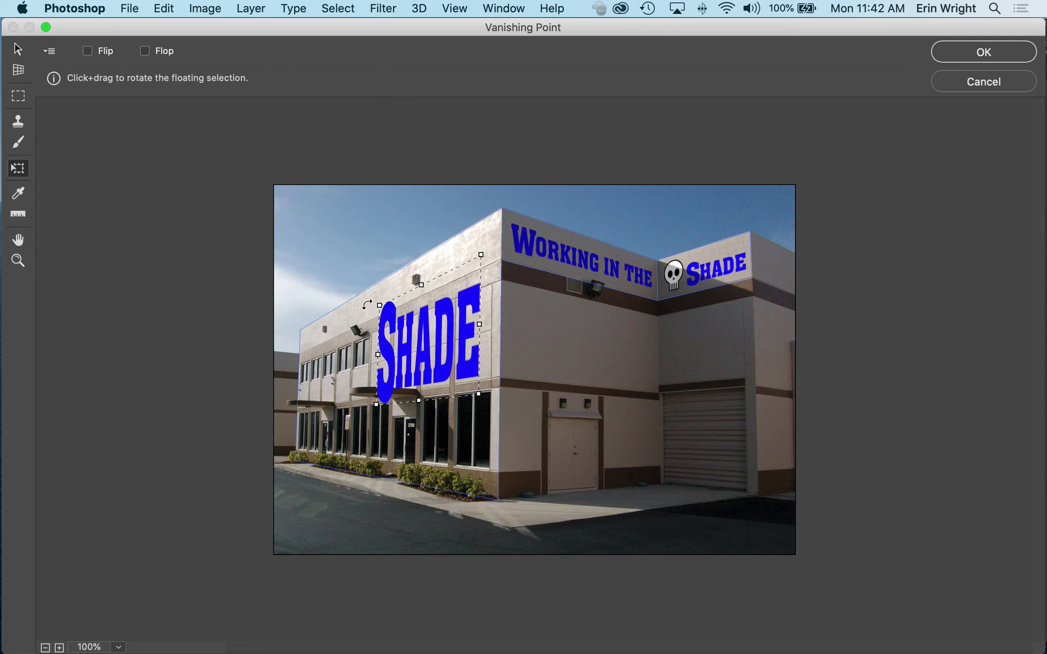
left_click_drag(379, 304, 383, 309)
left_click_drag(422, 360, 431, 362)
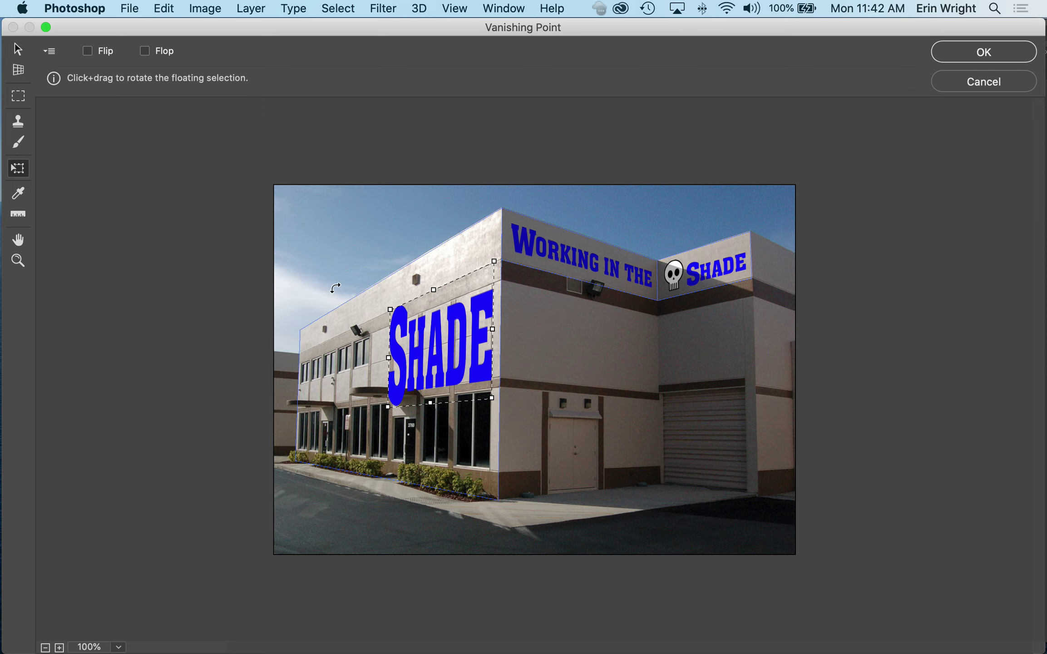
key("Return")
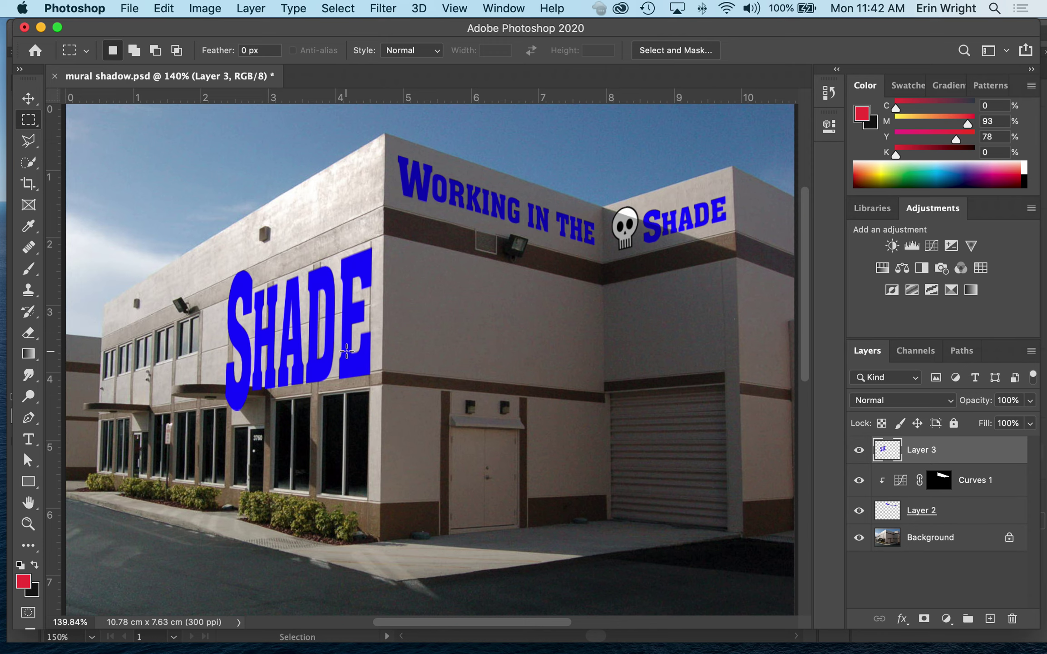
- Nudge the SHADE lettering slightly up and left with the Move tool
left_click(27, 98)
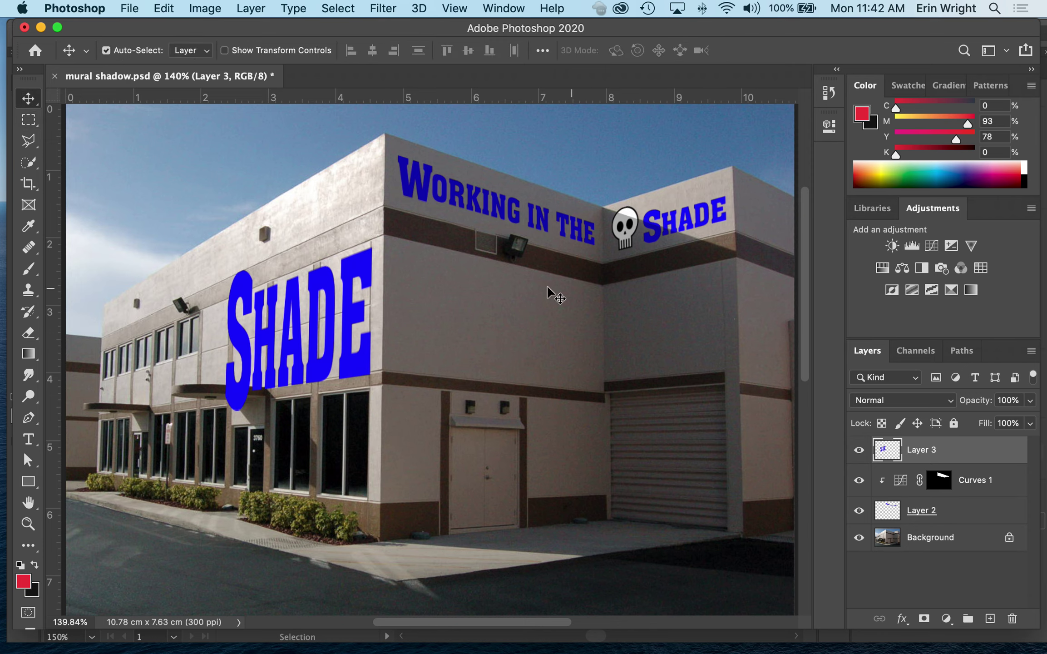
left_click(305, 336)
mouse_move(305, 336)
left_mouse_down()
mouse_move(311, 327)
mouse_move(307, 337)
left_mouse_up()
left_click_drag(360, 273, 355, 270)
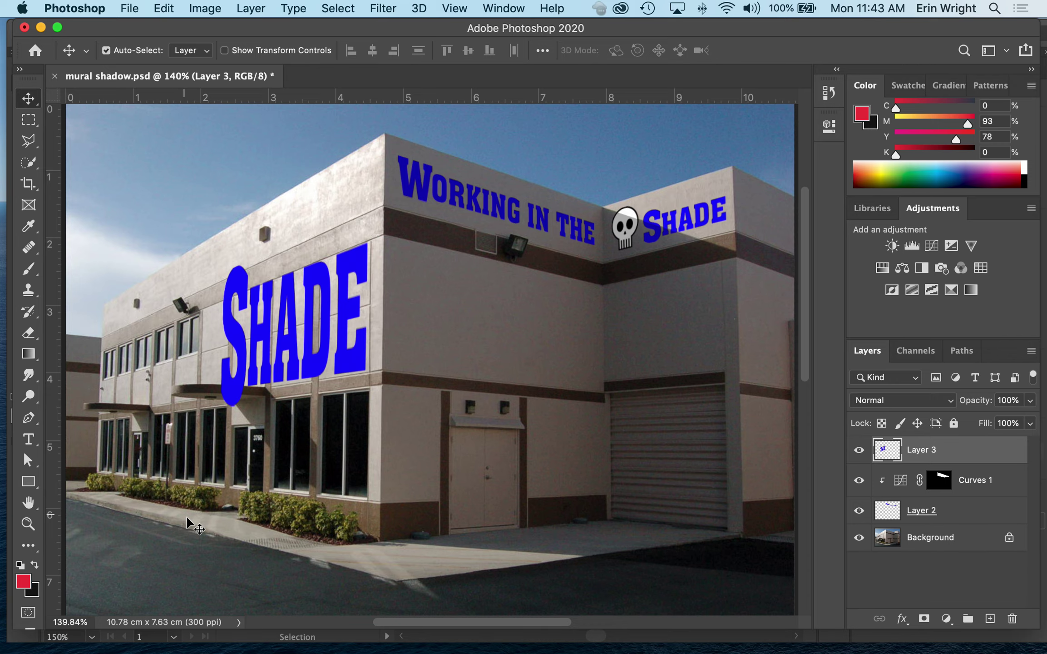
- Zoom in on the lettering and hide Layer 3 to reveal the bare wall
left_click(28, 523)
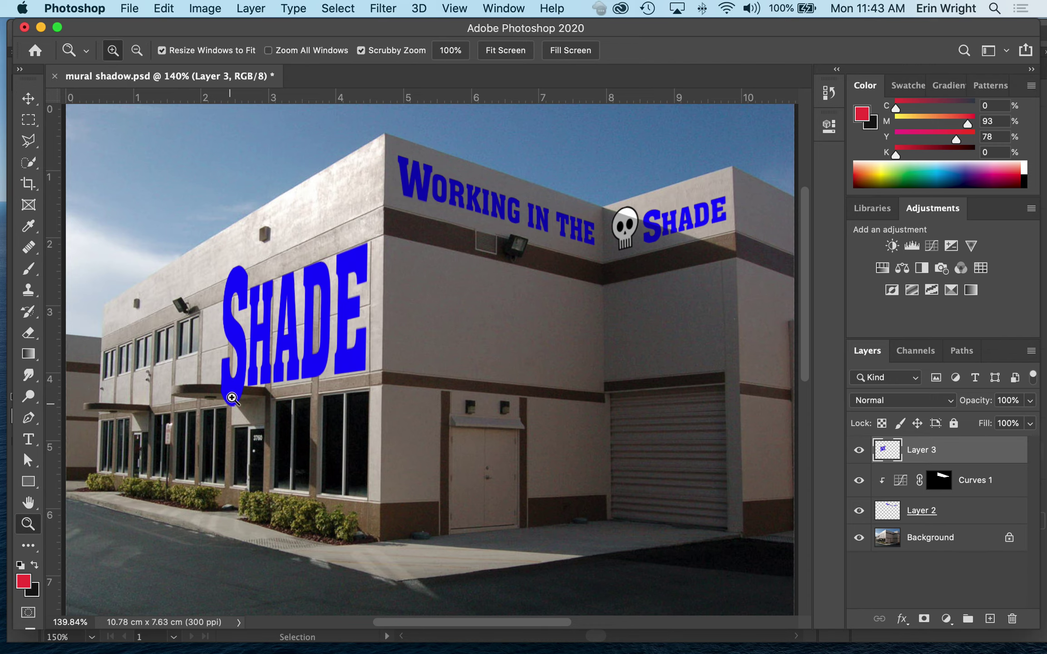
left_click_drag(229, 373, 292, 367)
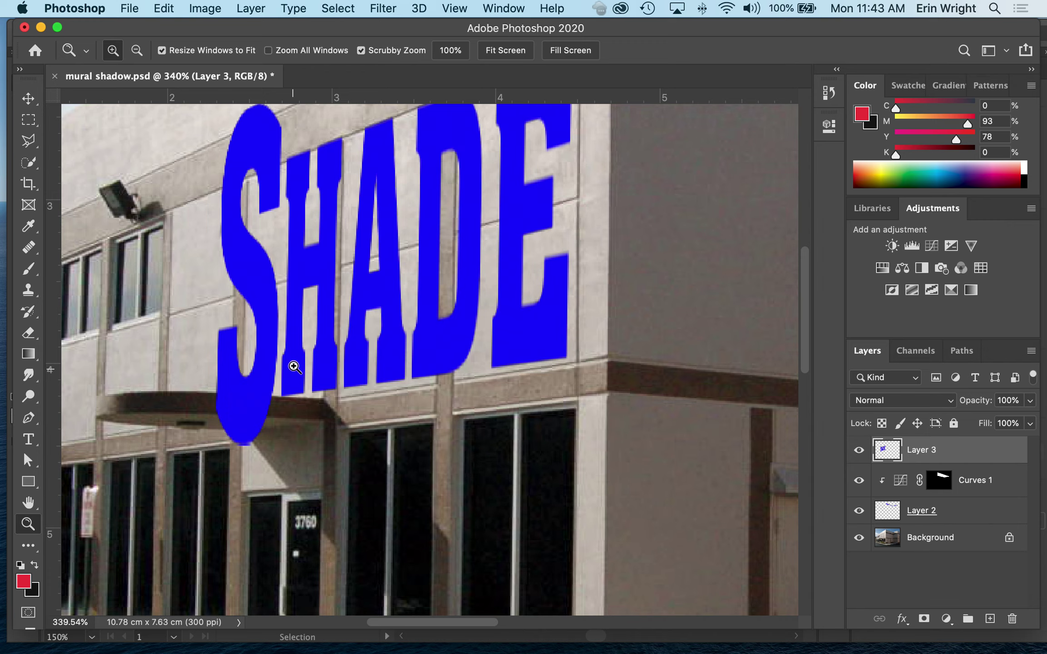
left_click_drag(294, 317, 427, 373)
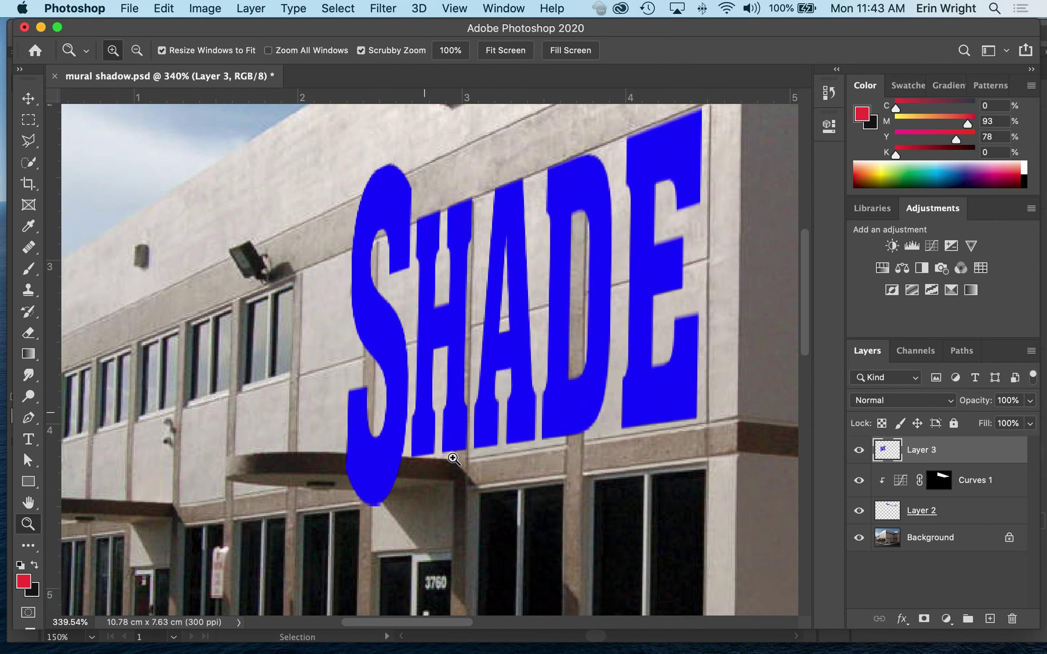
left_click(859, 450)
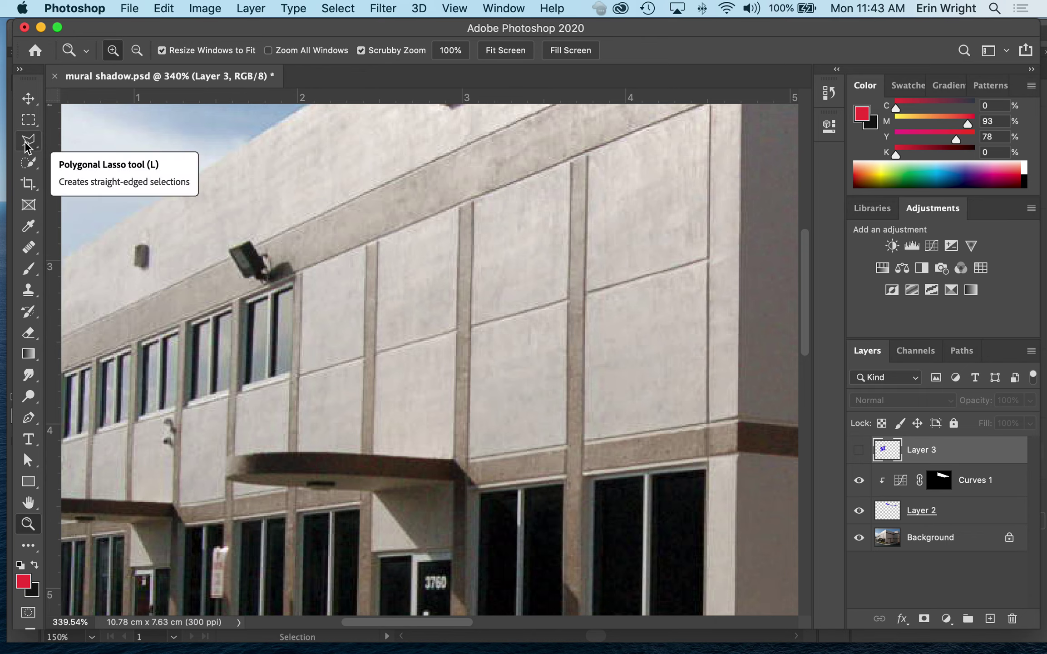
- Quick-select the left awning beneath the lettering and make Layer 3 visible again
left_click(25, 165)
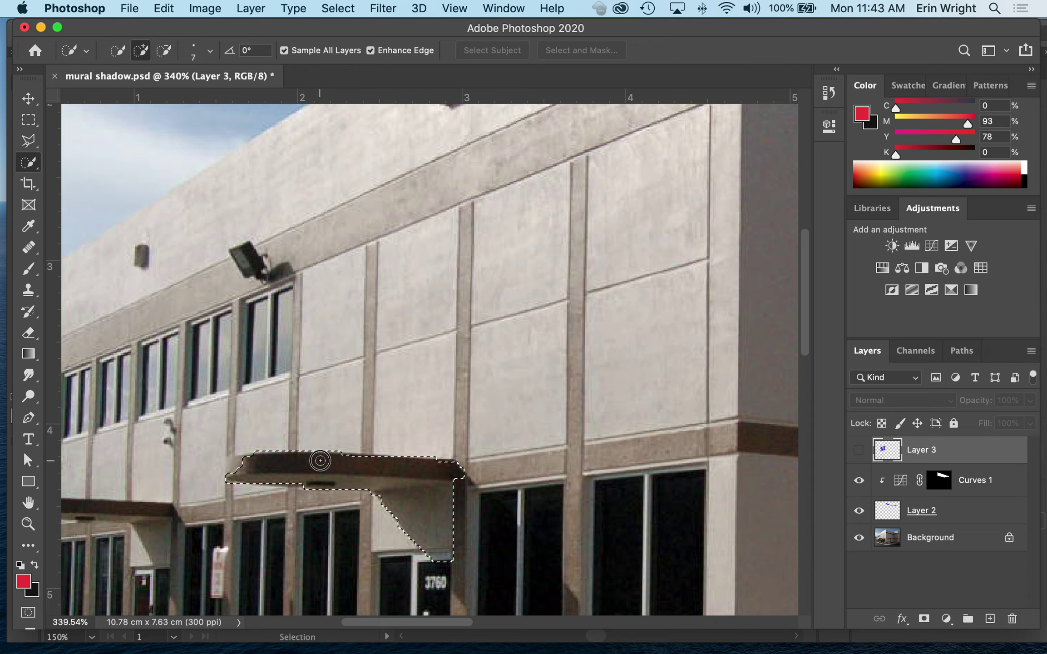
left_click_drag(299, 461, 262, 459)
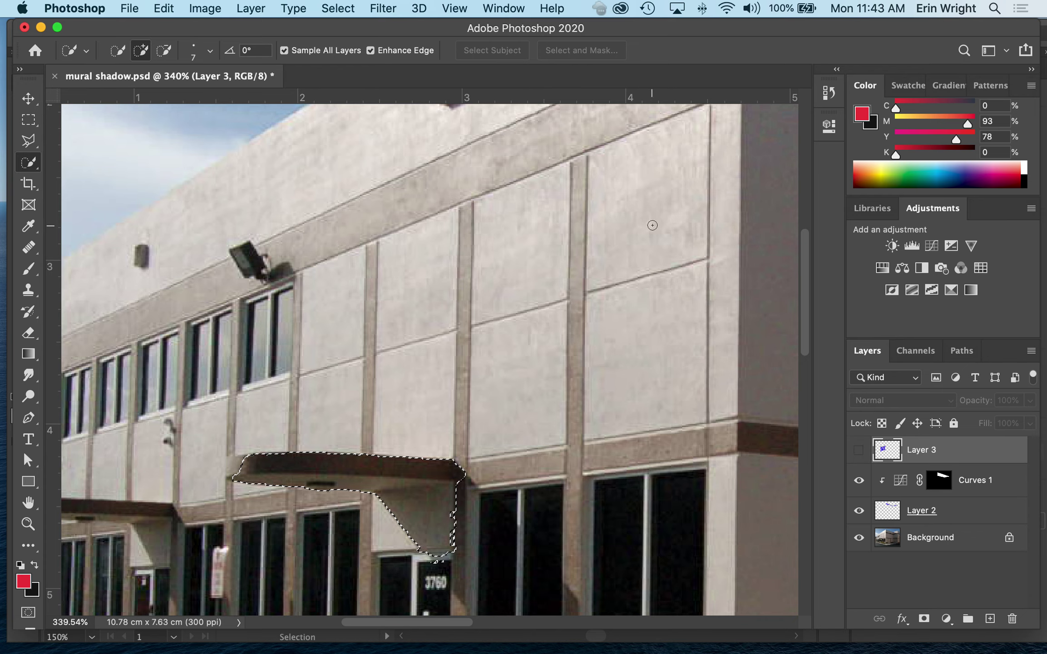
left_click(859, 450)
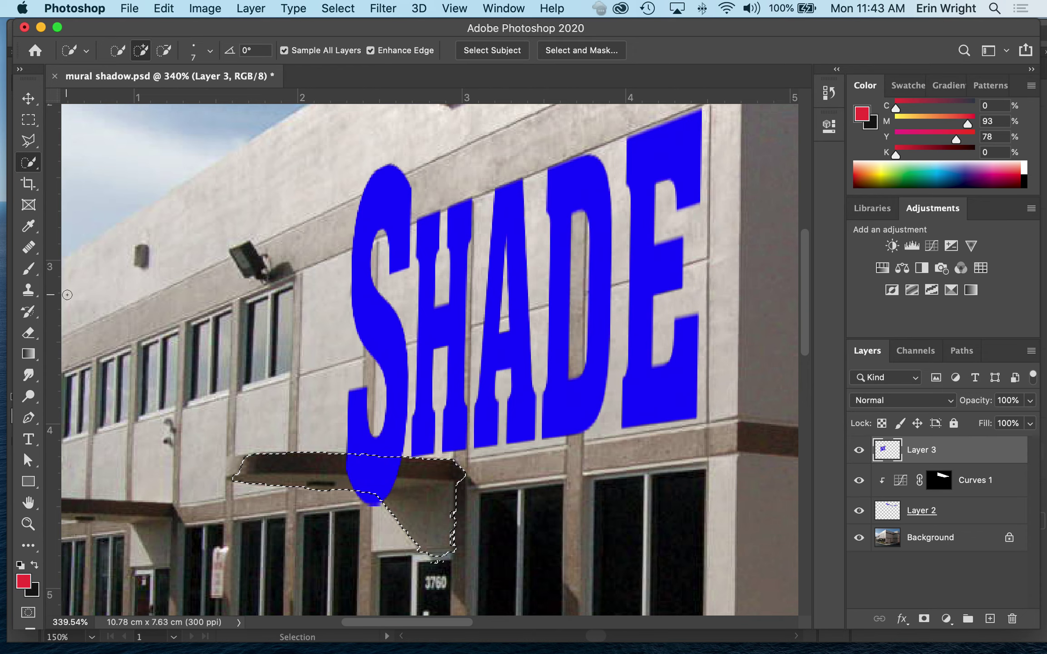
- Delete the SHADE pixels inside the awning selection on Layer 3
key("Delete")
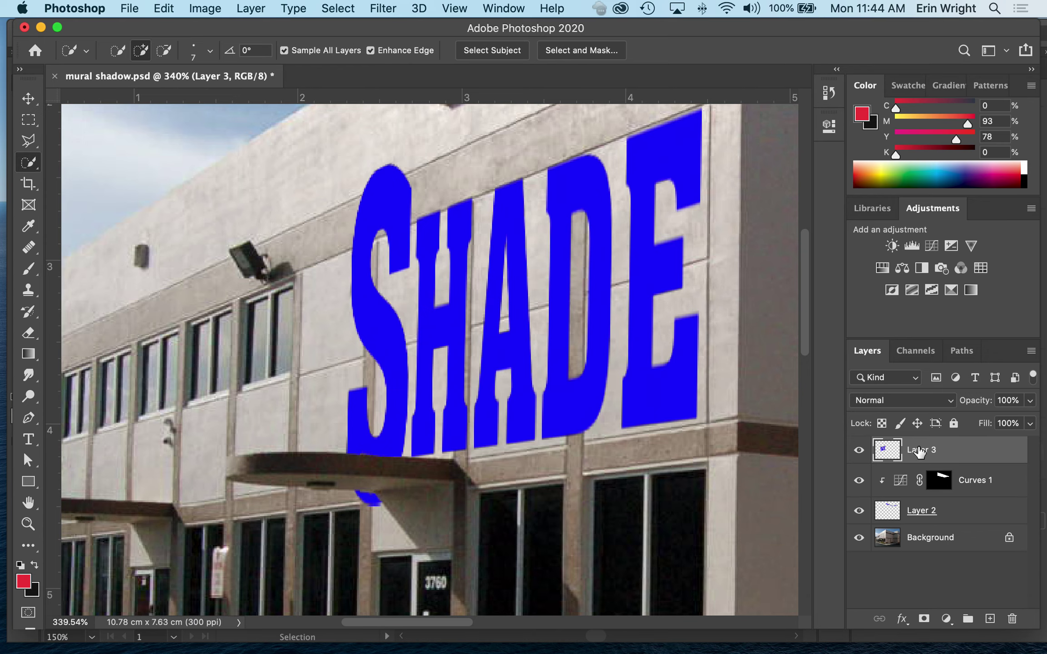
- Set Layer 3 to 89% opacity with Multiply blending, then fit the building on screen
left_click(1028, 401)
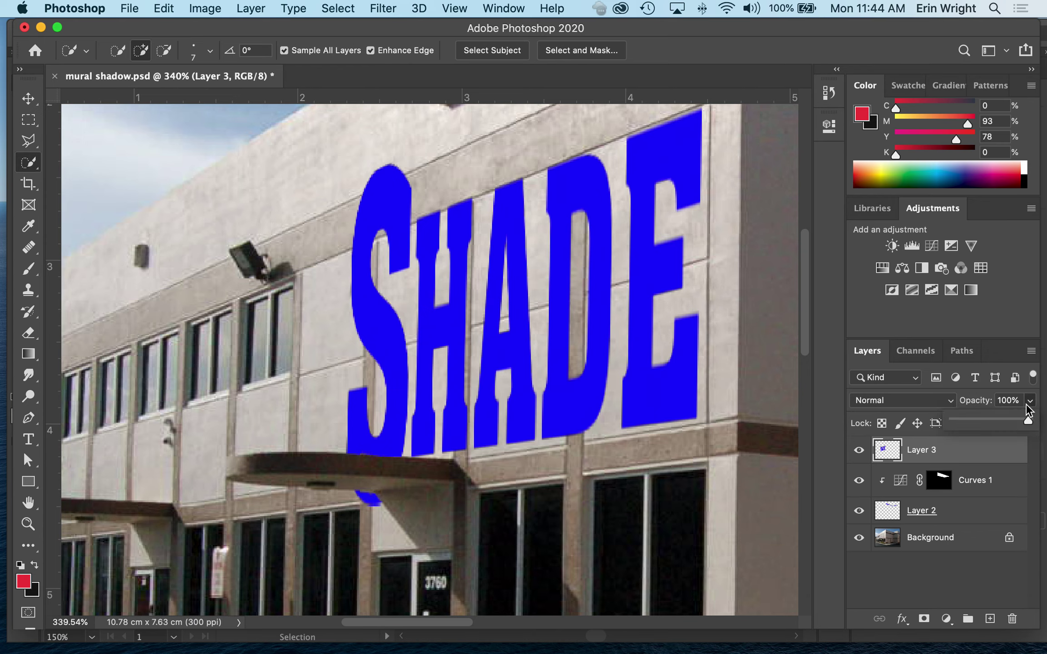
left_click_drag(1028, 420, 1020, 421)
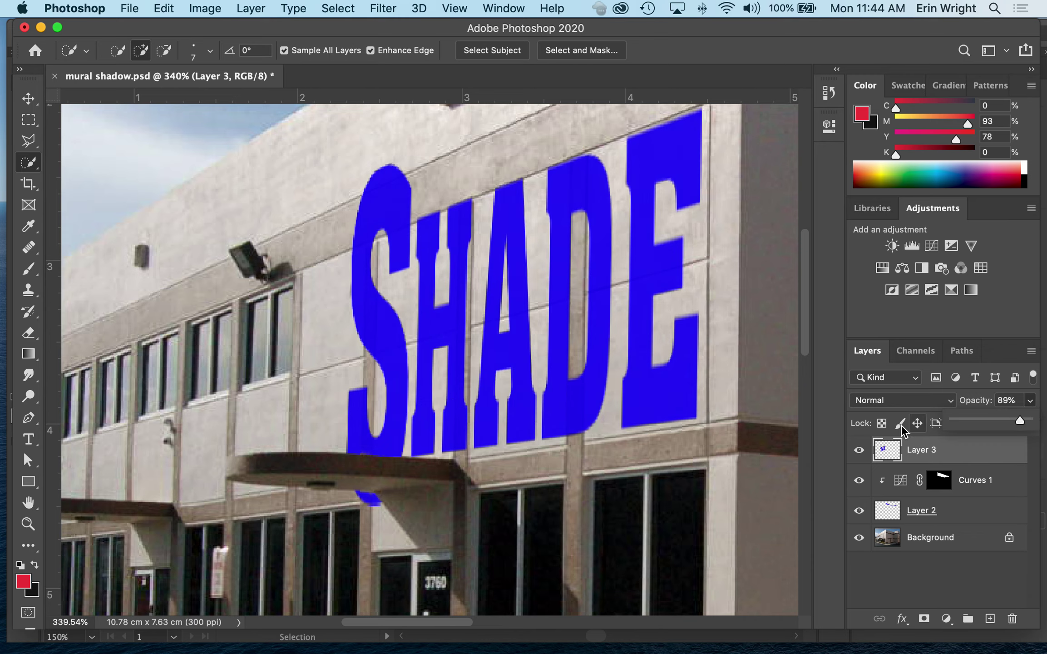
left_click(950, 400)
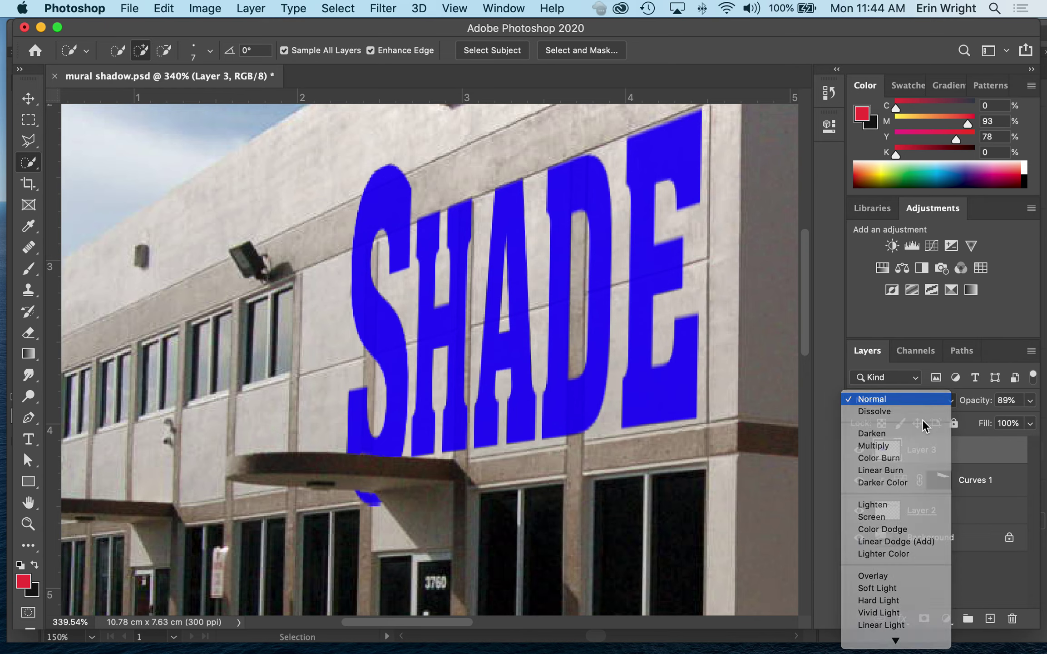
key("Escape")
left_click(950, 398)
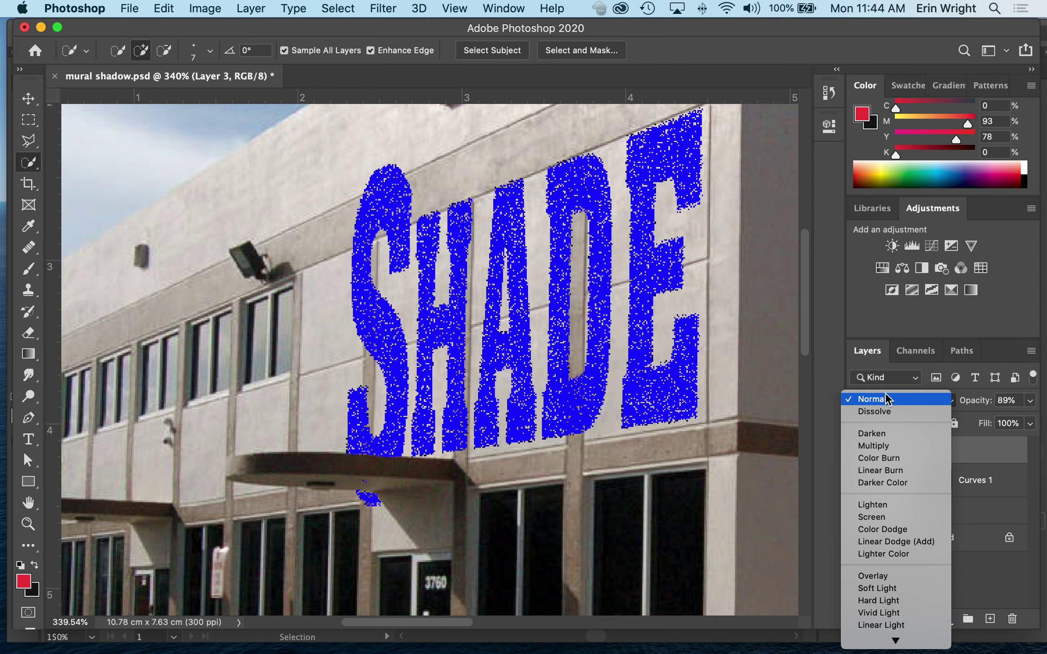
left_click(869, 446)
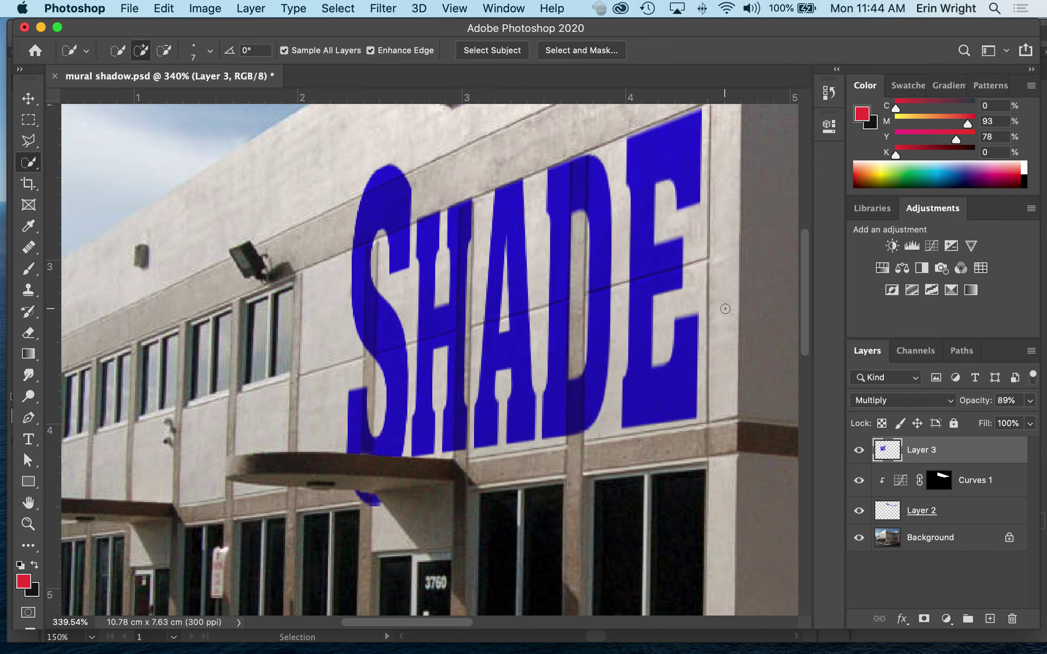
key("super+0")
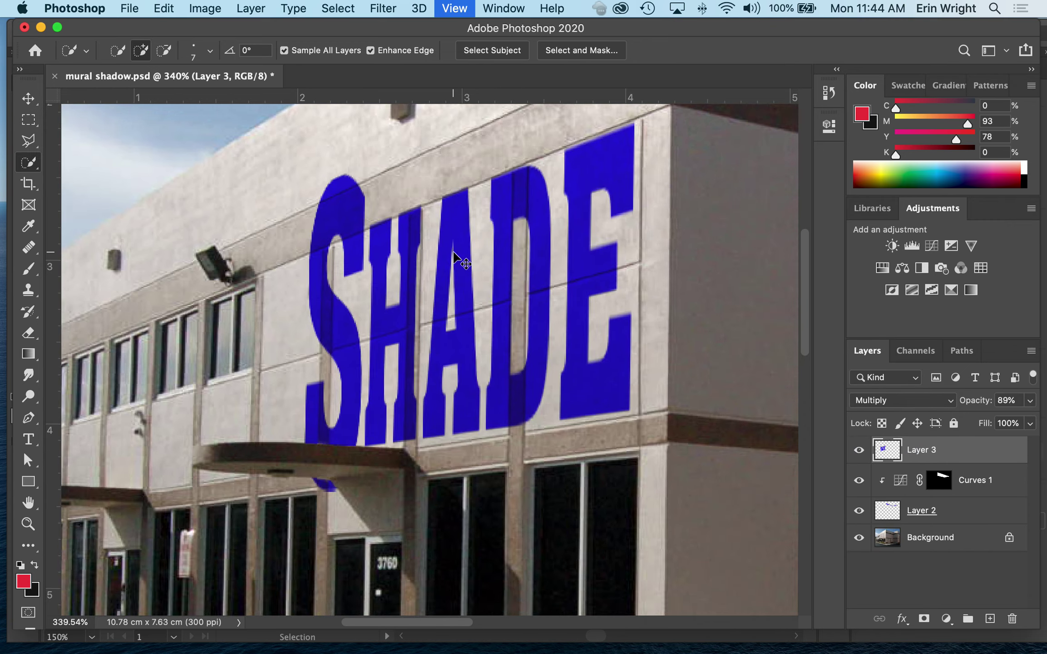